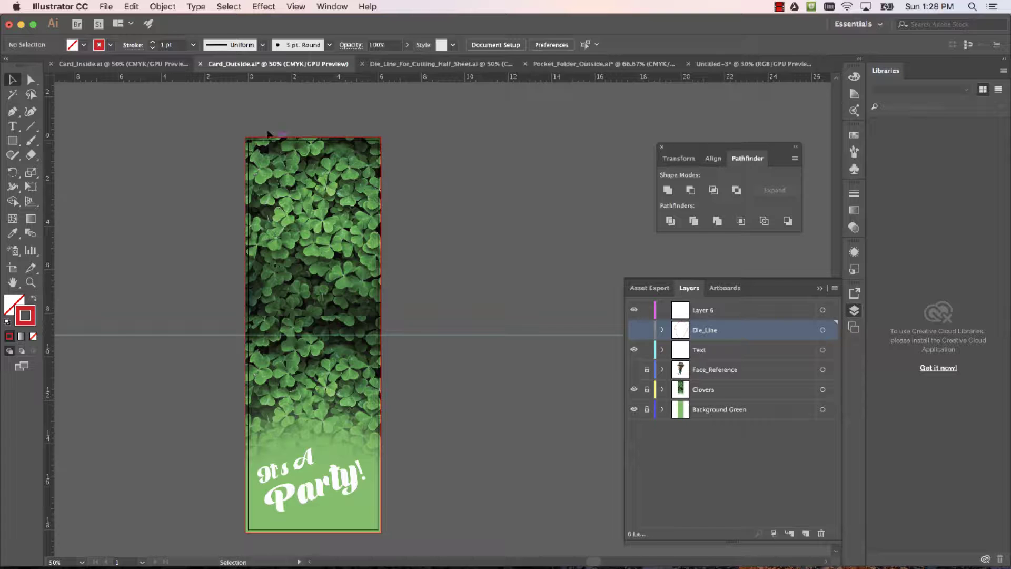
- Try to save a copy of the outside card artwork in Adobe PDF format, named Card_Outside_Demo.pdf
left_click(109, 5)
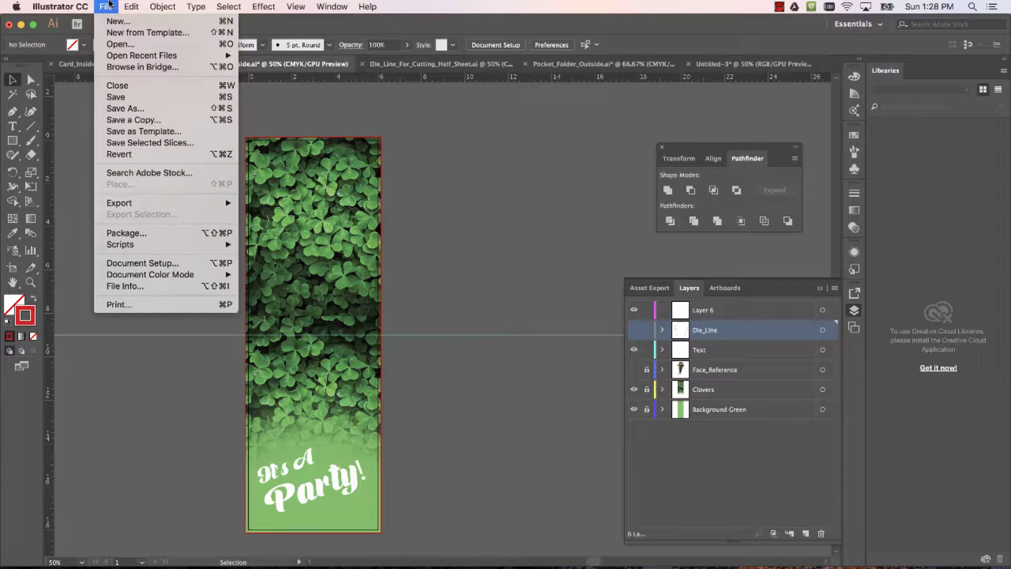
left_click(128, 109)
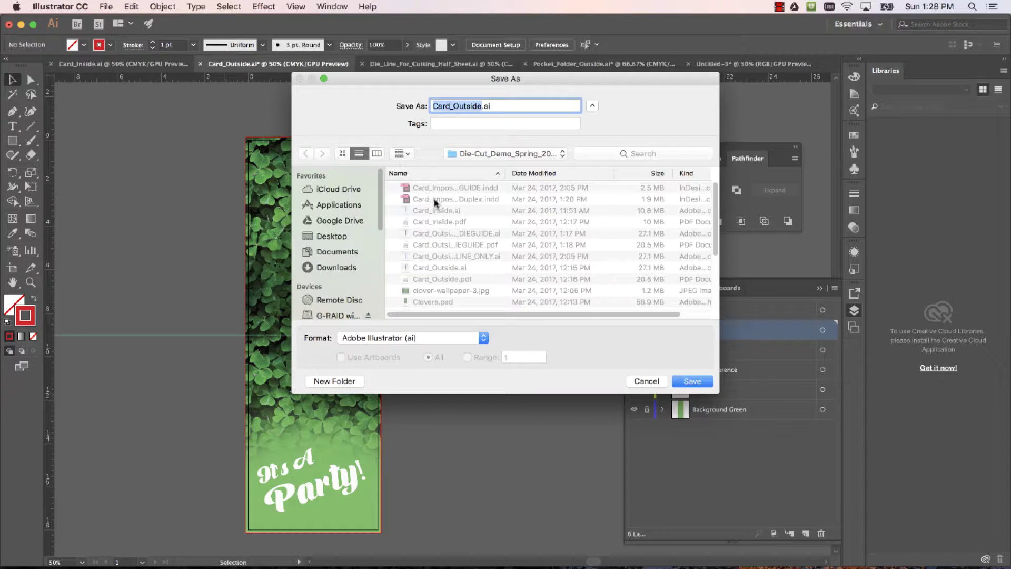
left_click(416, 341)
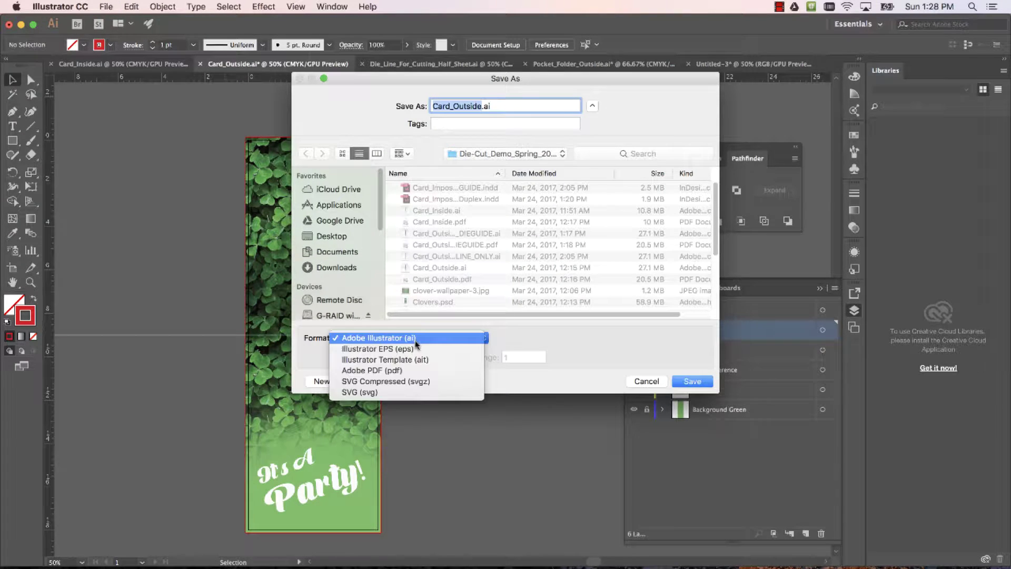
left_click(405, 371)
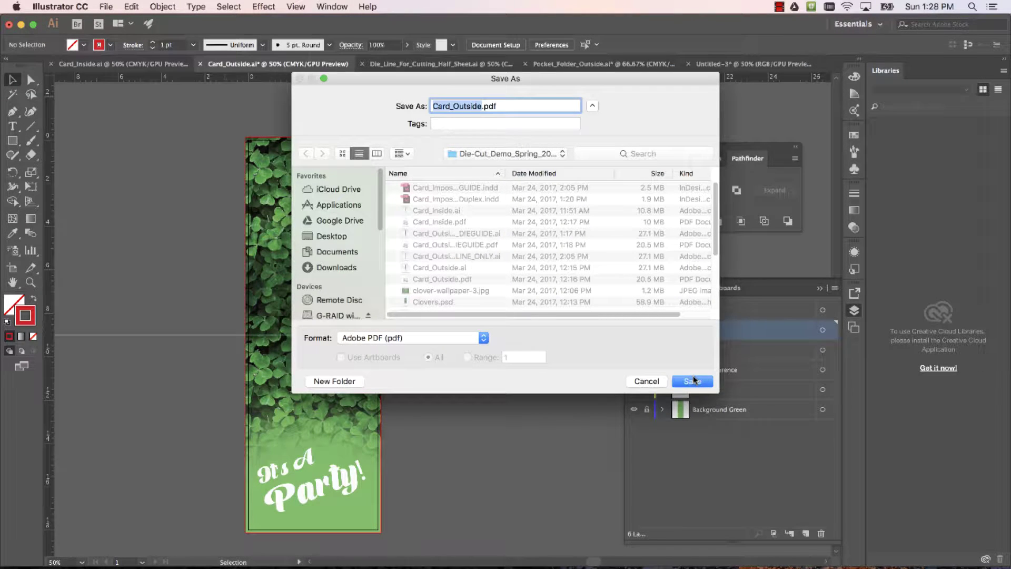
left_click(482, 106)
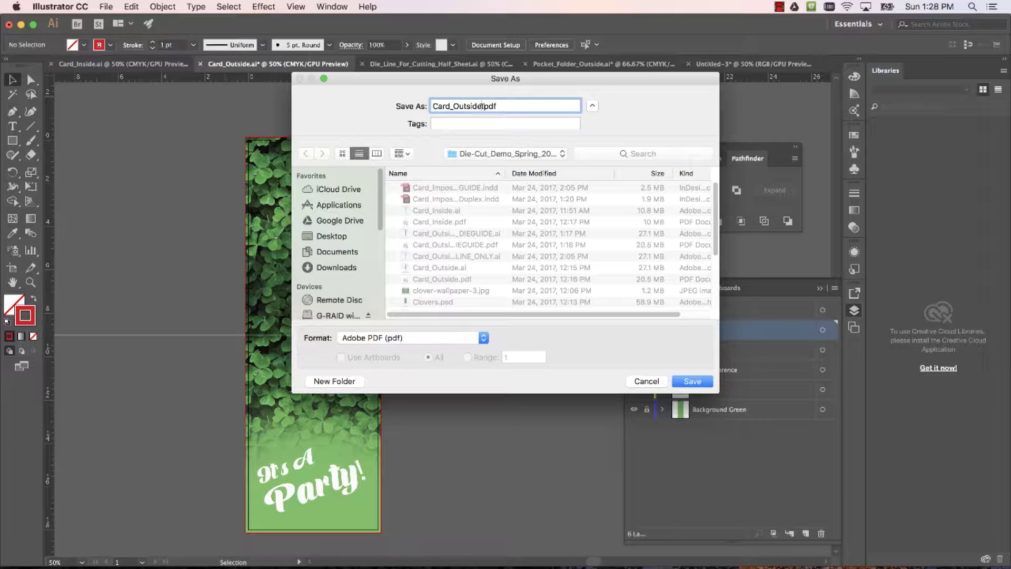
type("_Demo")
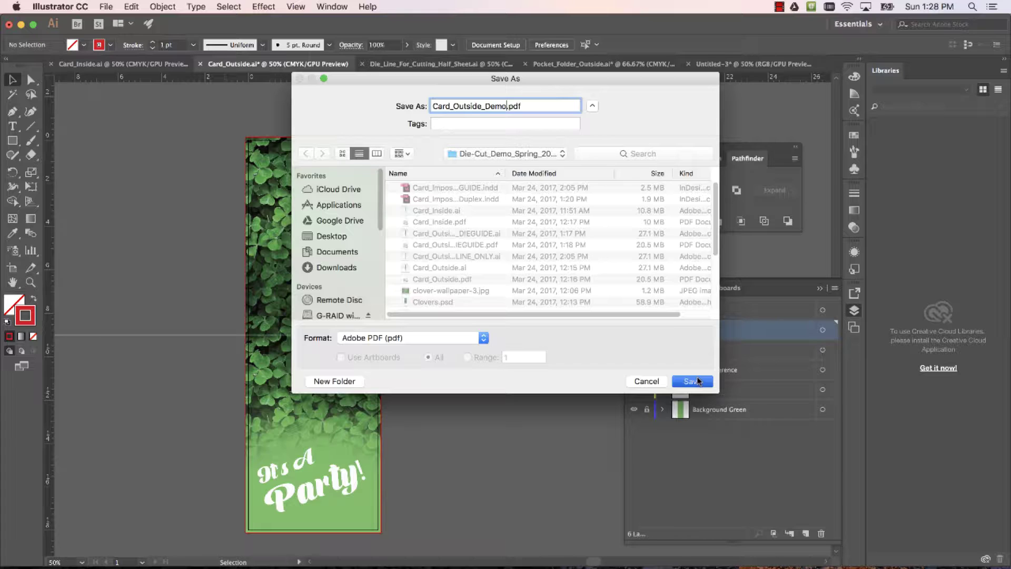
left_click(694, 381)
left_click_drag(208, 80, 450, 128)
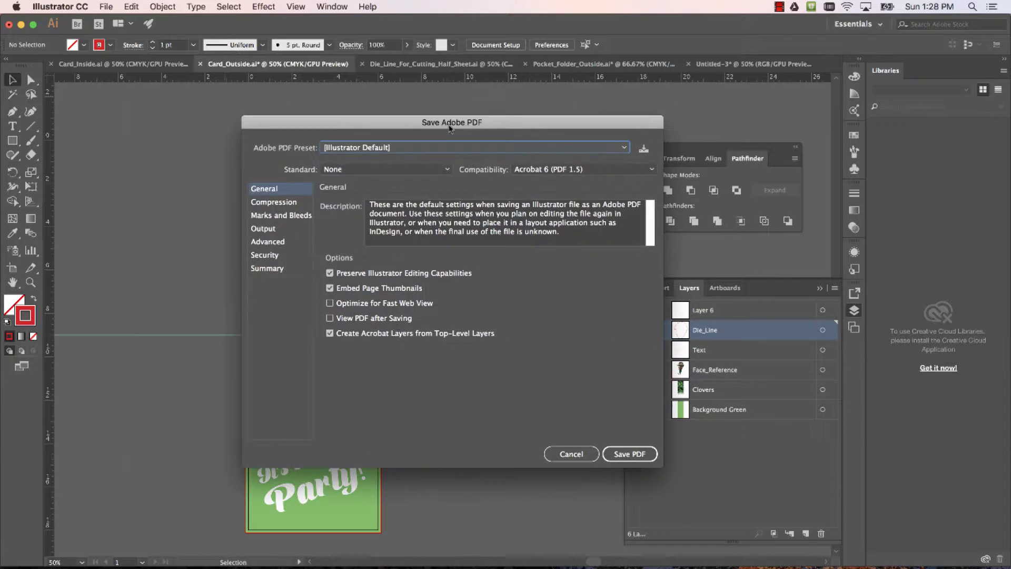
- Try the PDF/X-4:2008 preset with trim marks and document bleed settings enabled, and cancel the PDF export
left_click(387, 149)
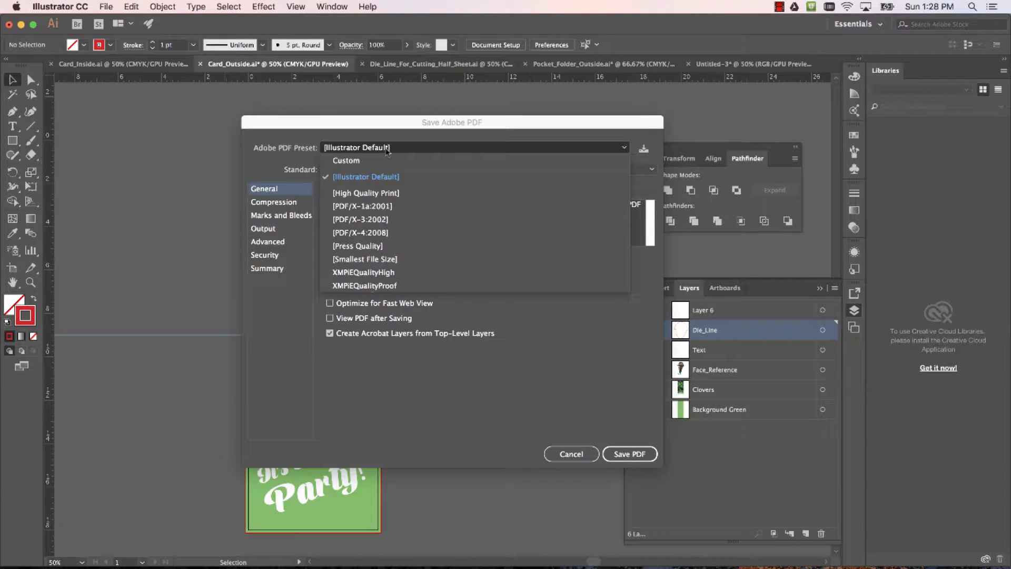
left_click(392, 232)
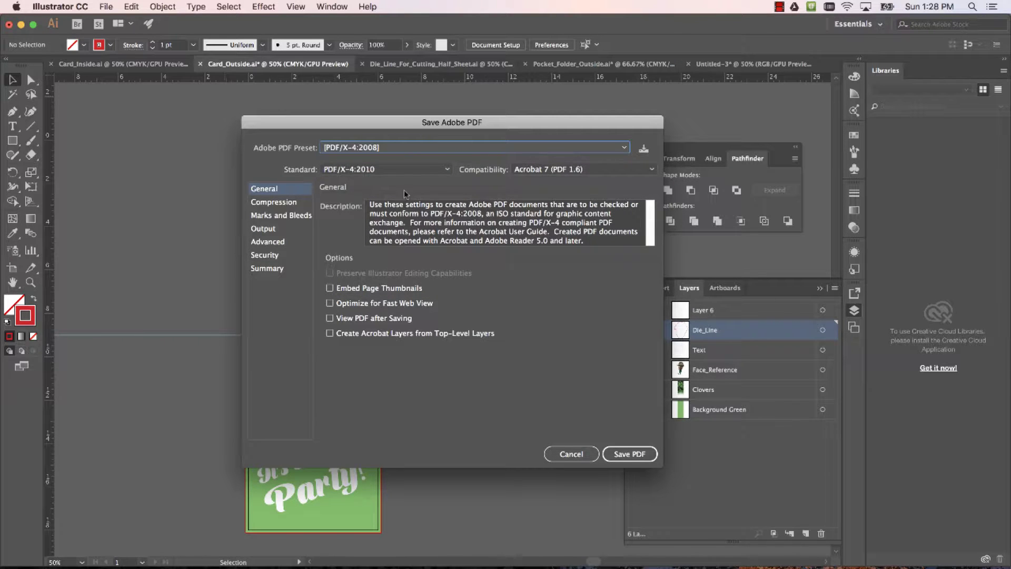
left_click(266, 216)
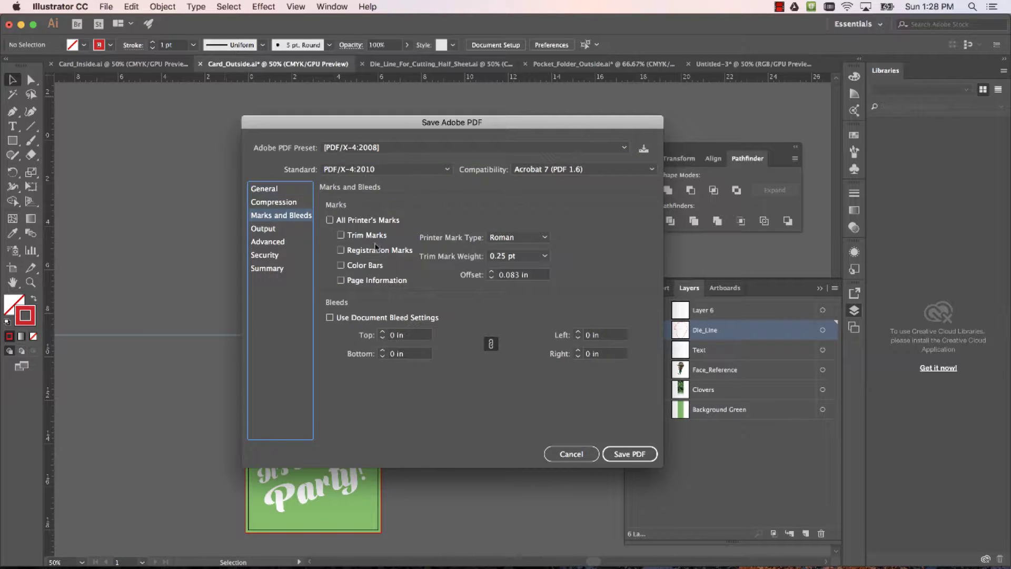
left_click(340, 236)
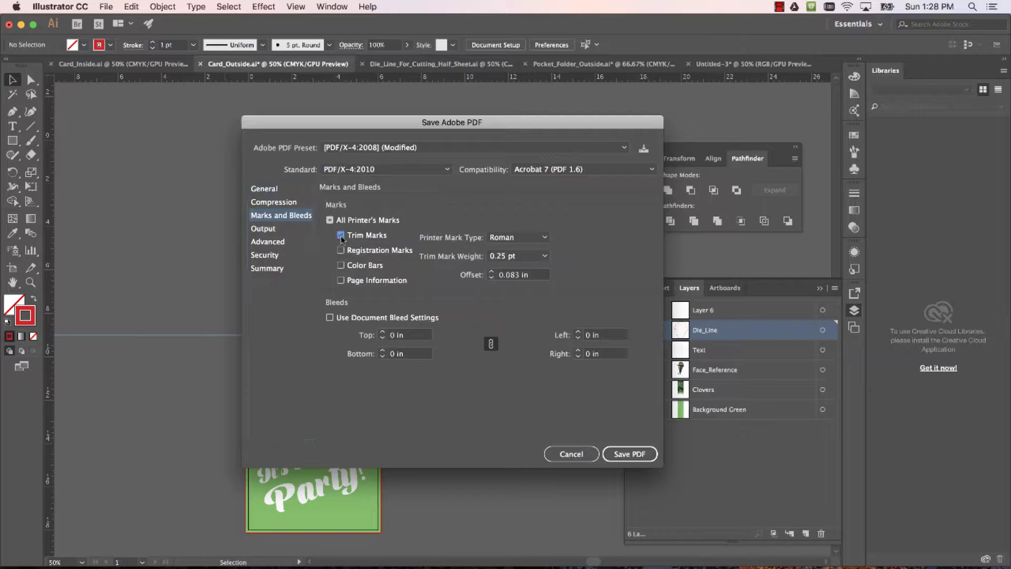
left_click(331, 318)
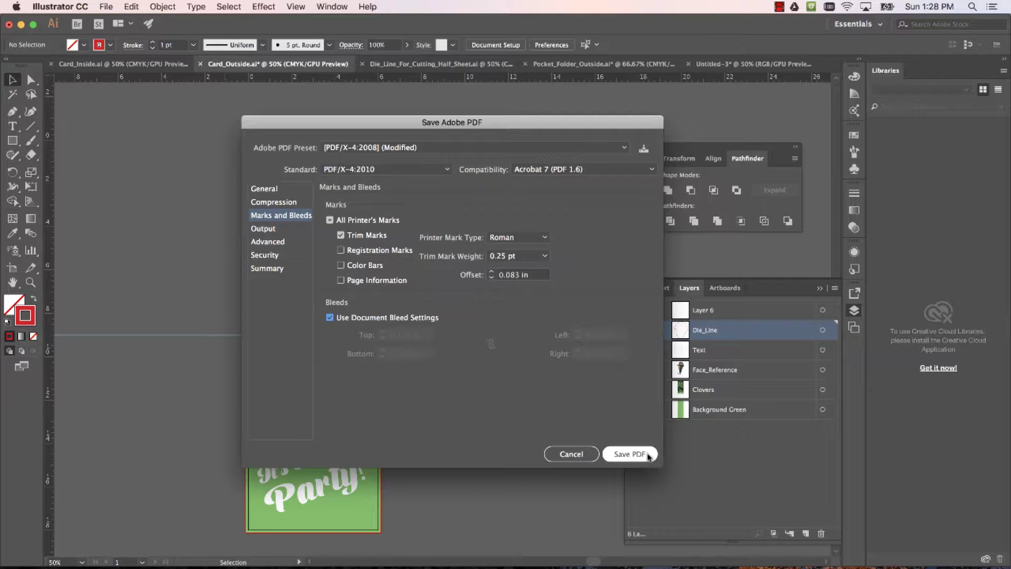
left_click(570, 455)
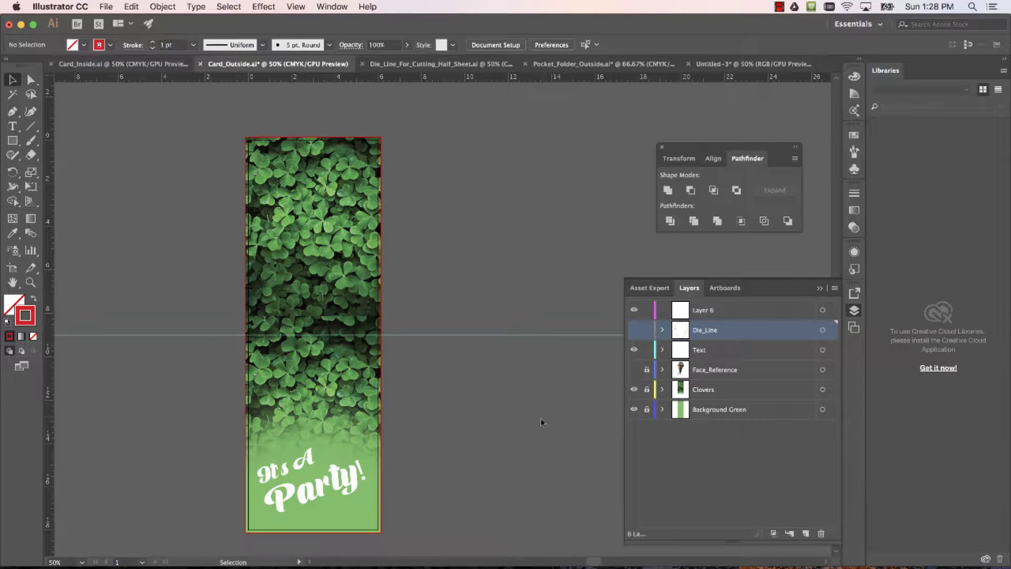
- Switch to Finder, open Card_Outside.pdf from the Die-Cut_Demo_Spring_2017 folder, and examine its trim marks and bleed
key("ctrl+Up")
left_click(705, 552)
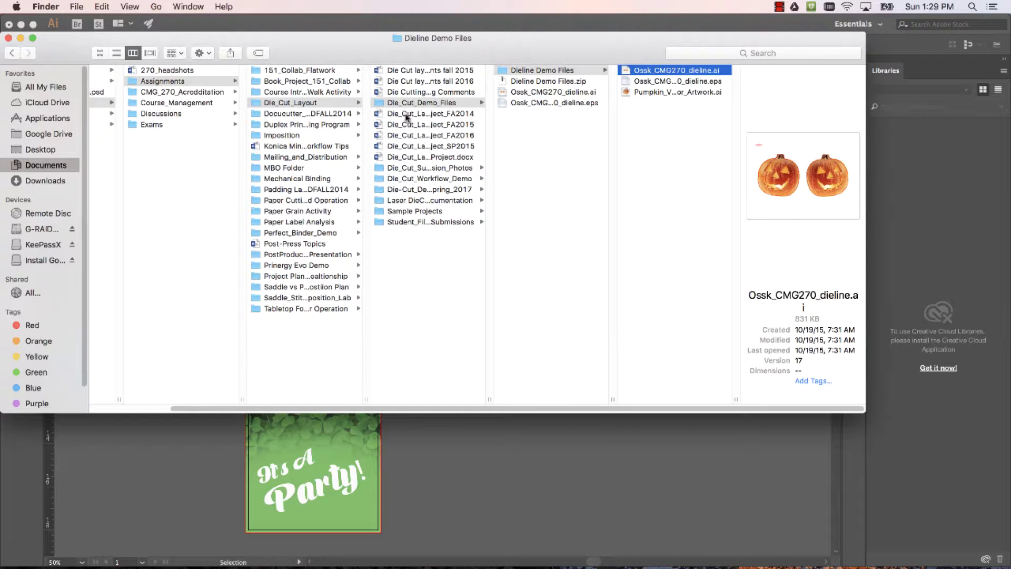
left_click(449, 189)
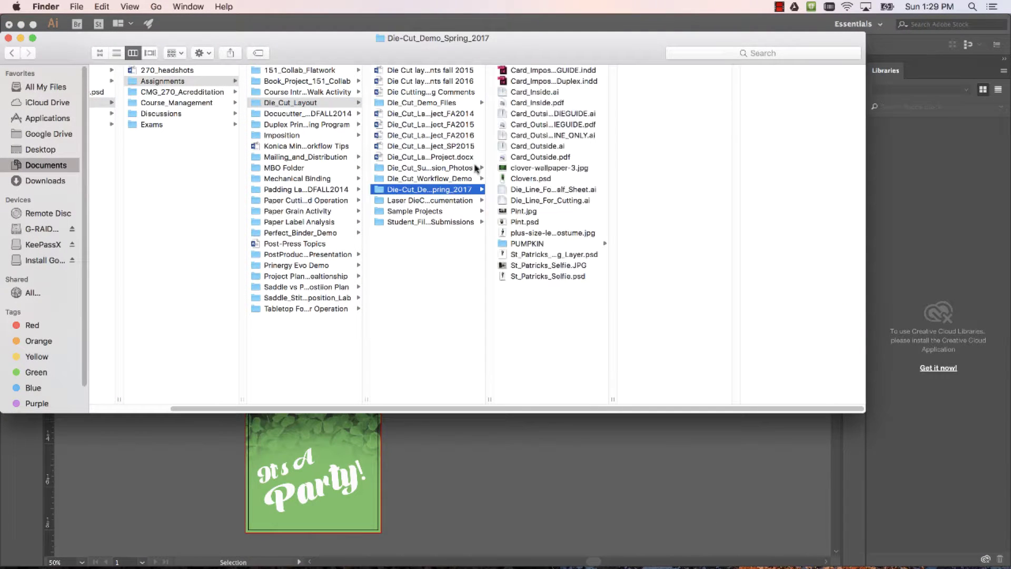
left_click(536, 104)
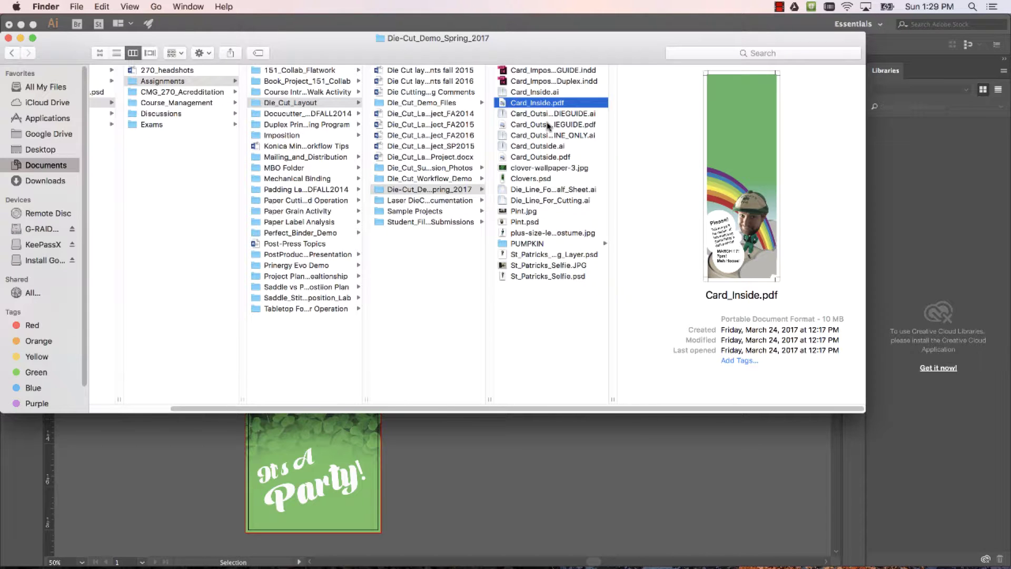
left_click(549, 156)
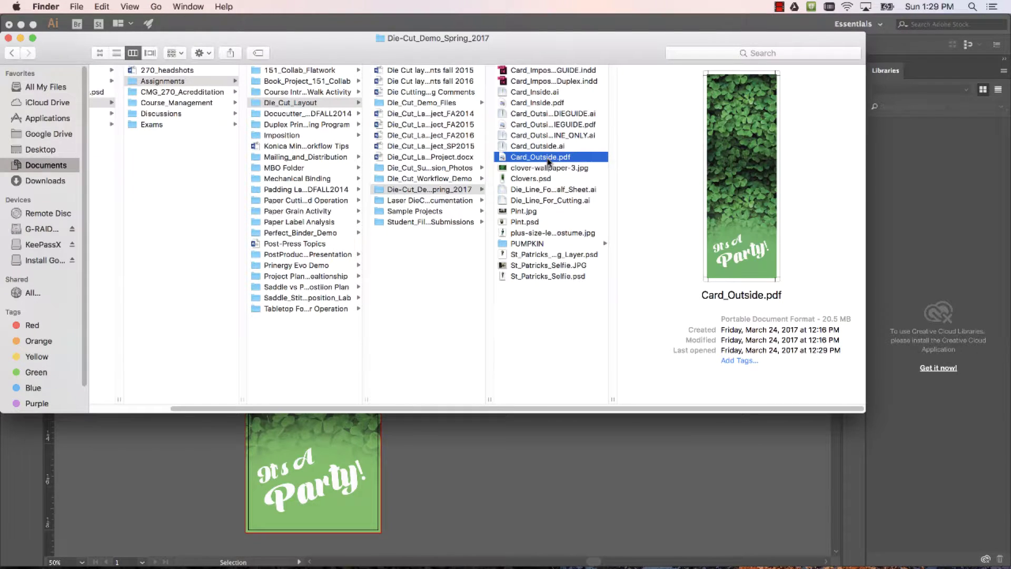
double_click(548, 159)
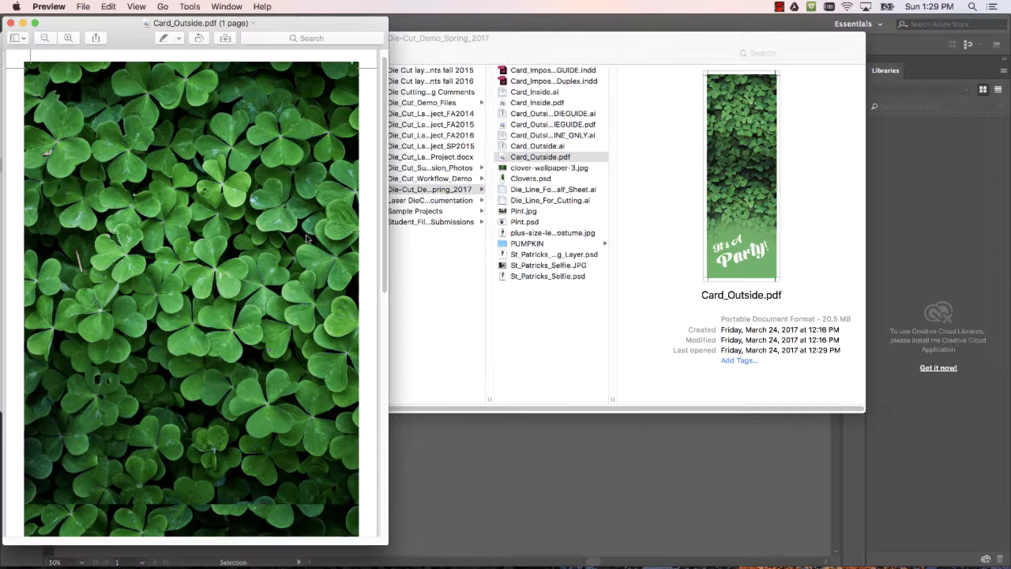
scroll(307, 238, "down", 10)
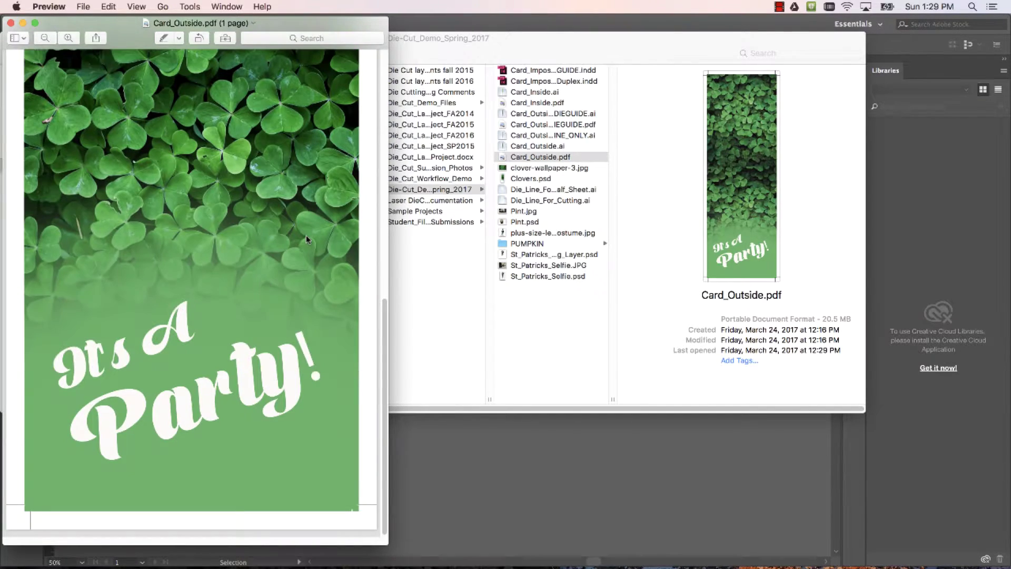
scroll(306, 235, "up", 5)
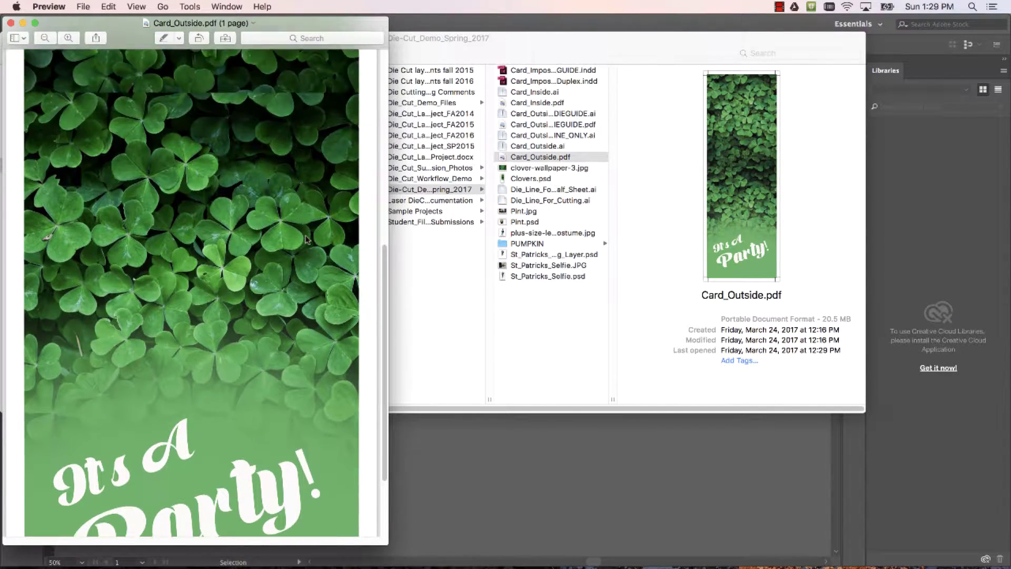
scroll(307, 240, "up", 5)
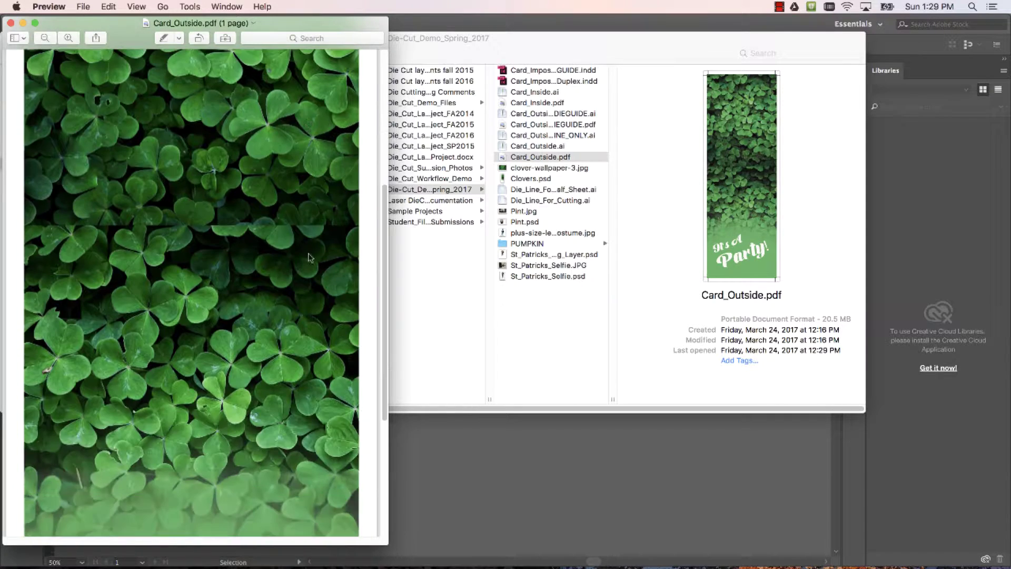
scroll(297, 236, "up", 4)
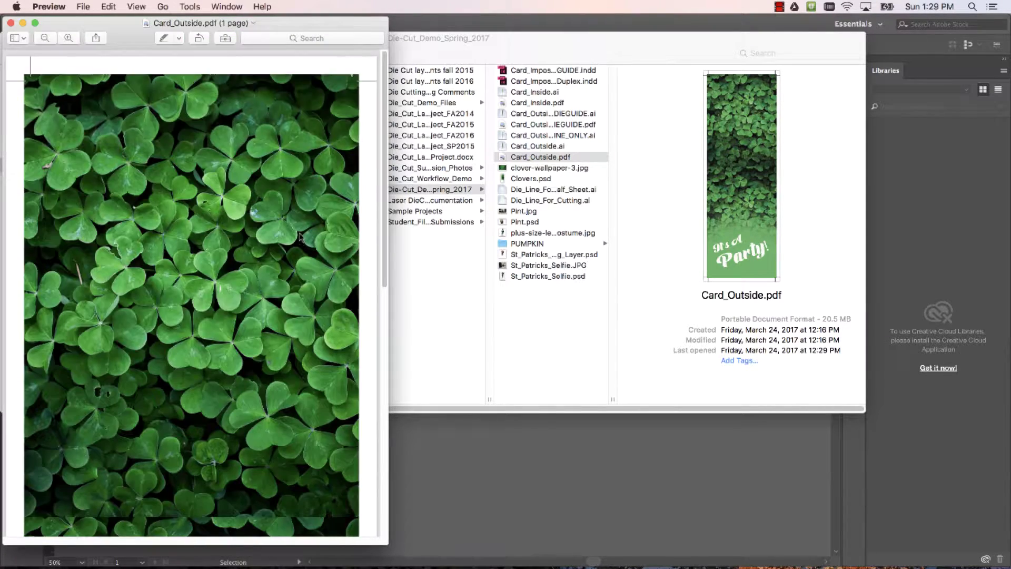
scroll(300, 237, "down", 10)
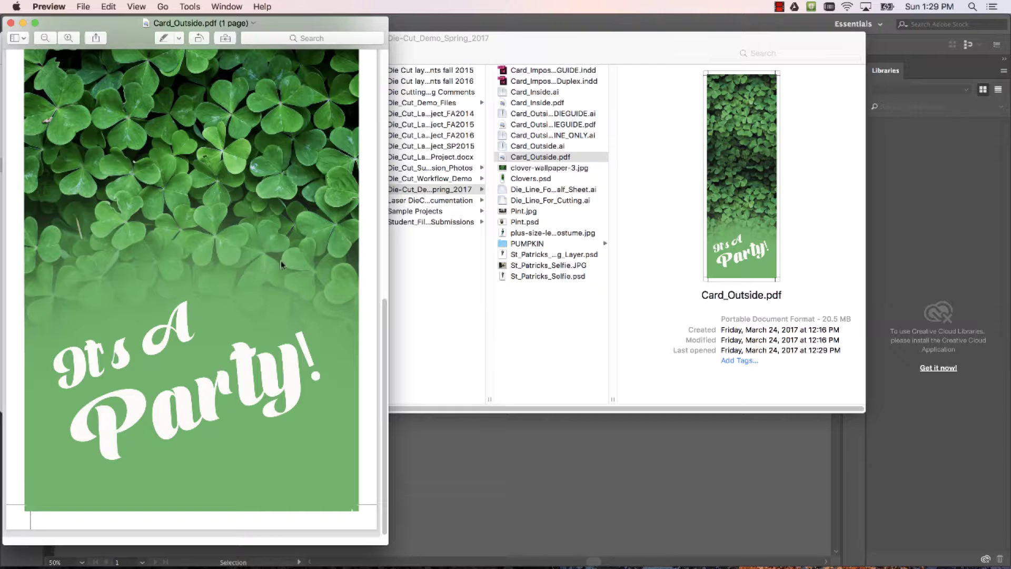
scroll(280, 261, "up", 10)
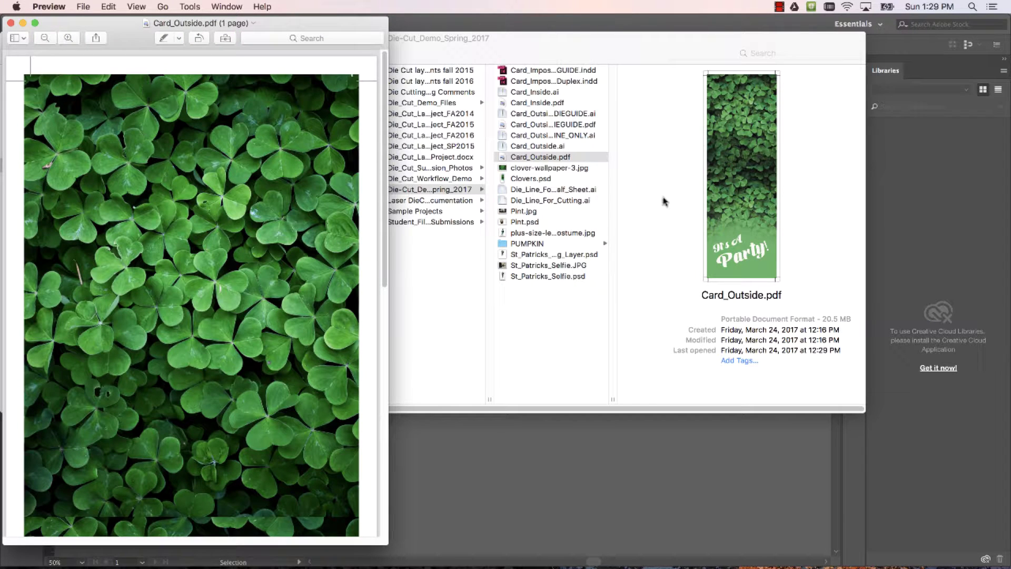
- Open Card_Inside.pdf from the same folder and look over the inside artwork down to its lower trim marks
left_click(546, 104)
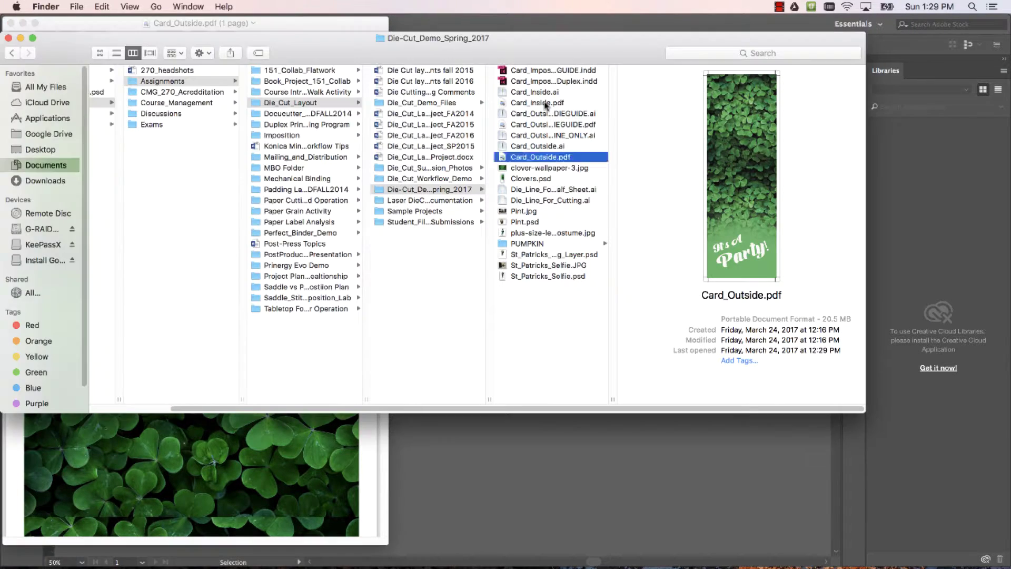
double_click(546, 103)
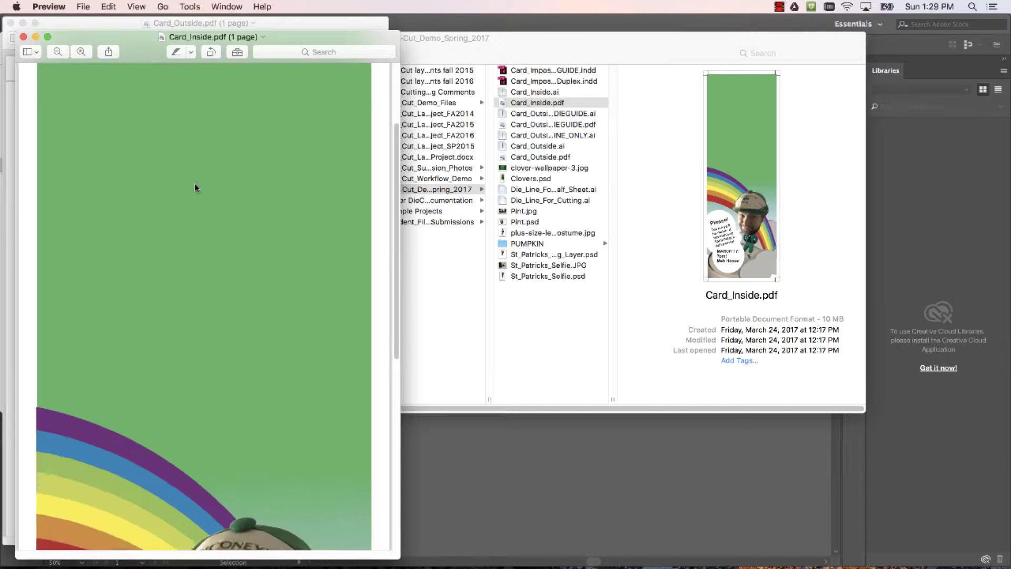
scroll(195, 185, "down", 10)
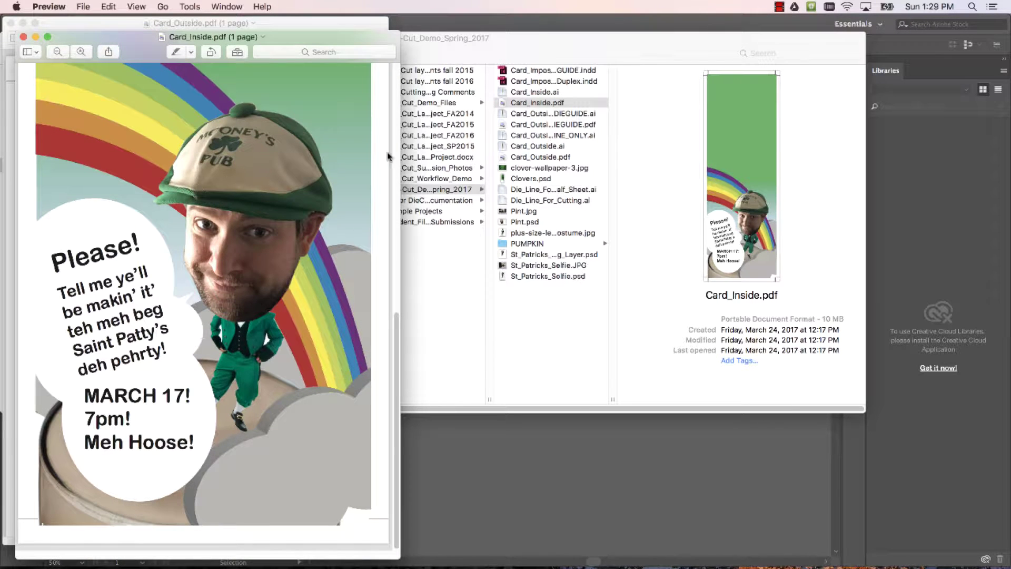
- Open the Card_Imposition_Duplex.indd imposition file from the Die-Cut_Demo_Spring_2017 folder in InDesign
left_click(585, 84)
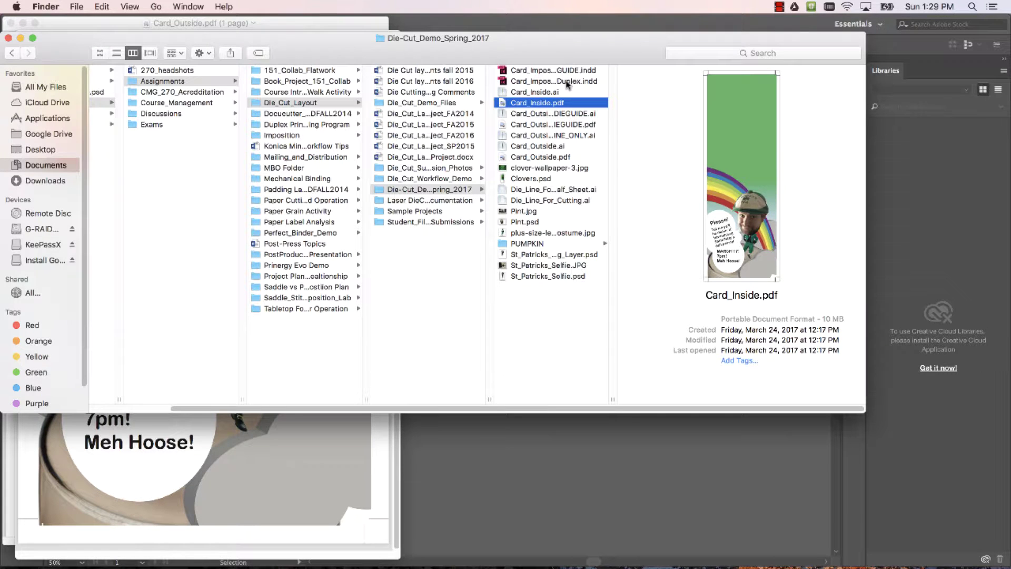
left_click(566, 83)
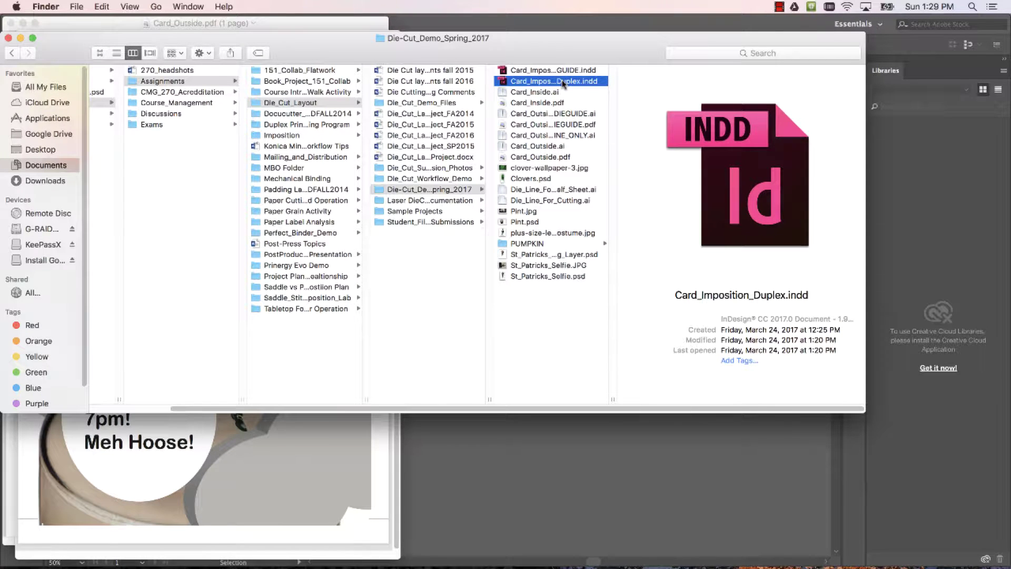
double_click(563, 82)
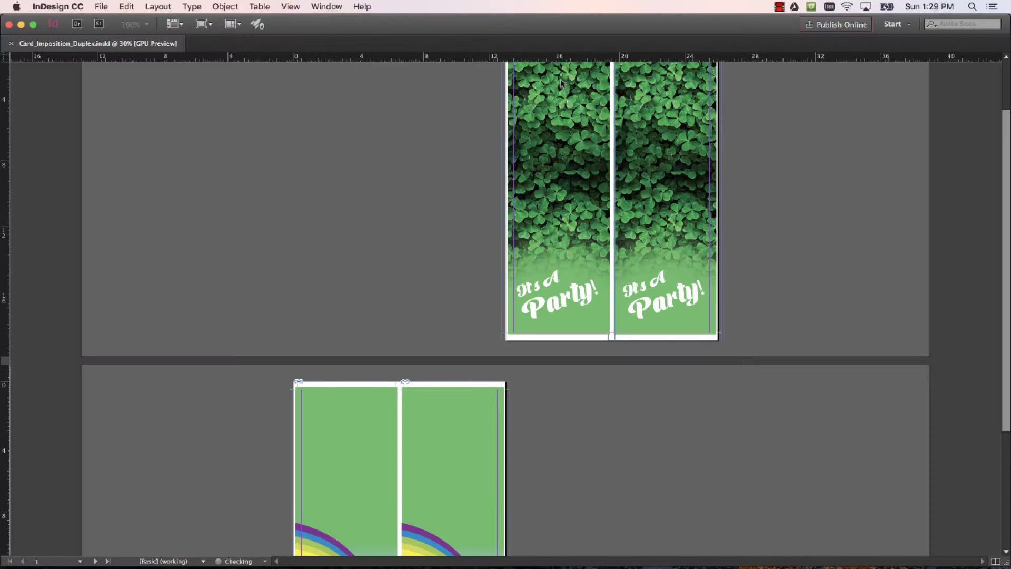
- Examine the two-up outside and inside card layouts on both imposition pages, including the outside card's lower edge close up
scroll(425, 267, "up", 4)
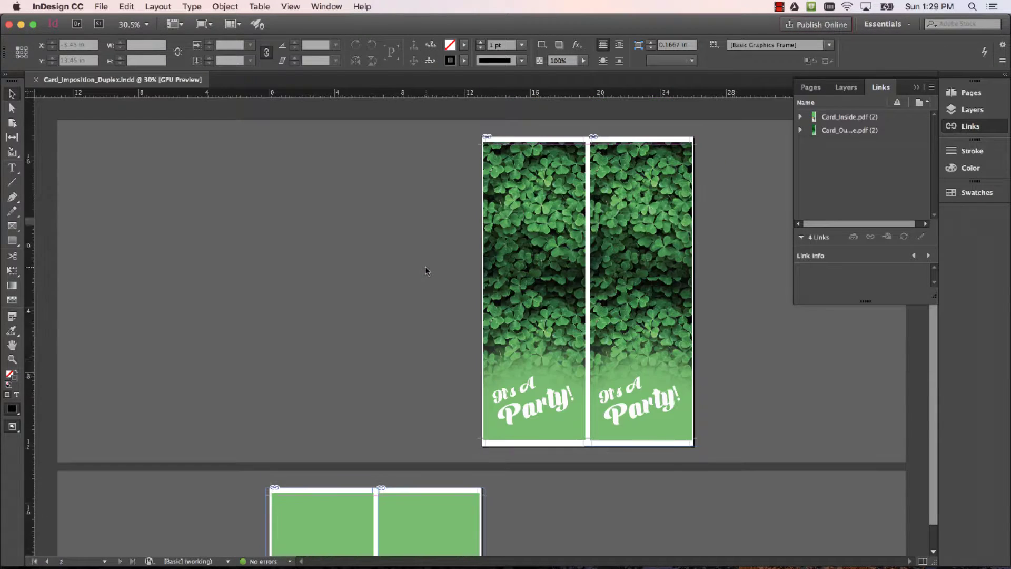
scroll(425, 266, "down", 5)
scroll(425, 270, "down", 3)
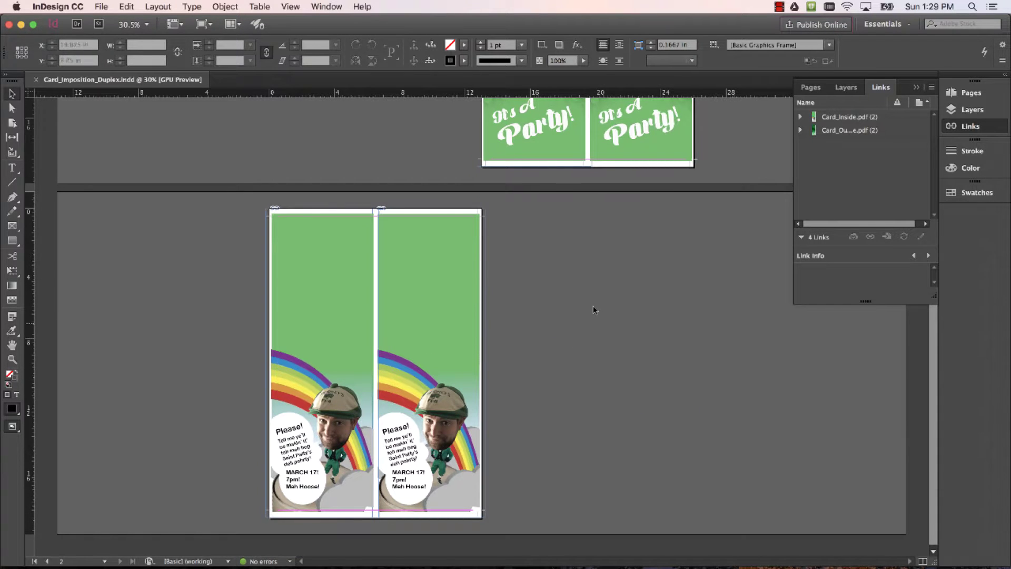
scroll(593, 309, "up", 6)
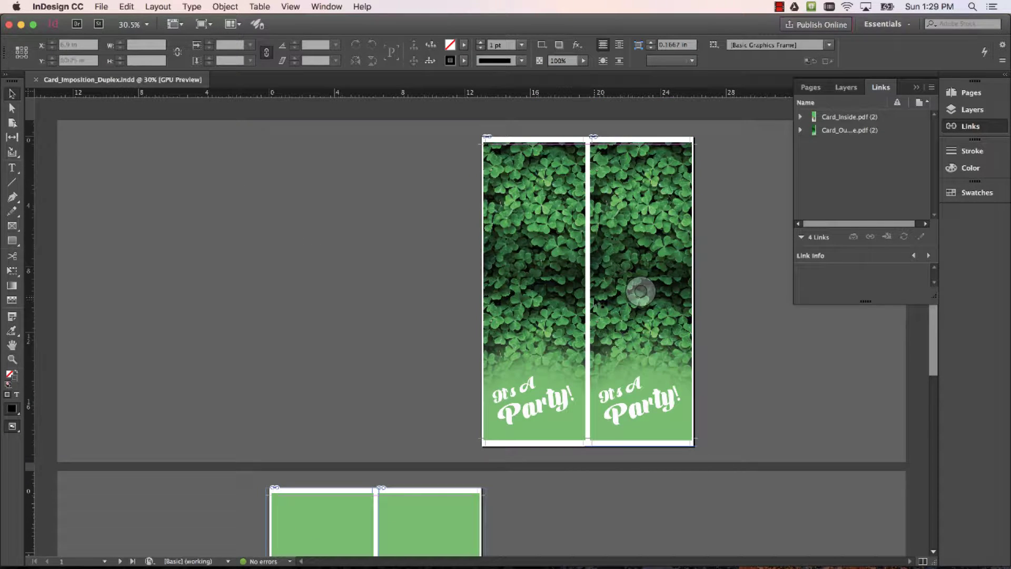
scroll(595, 290, "down", 3)
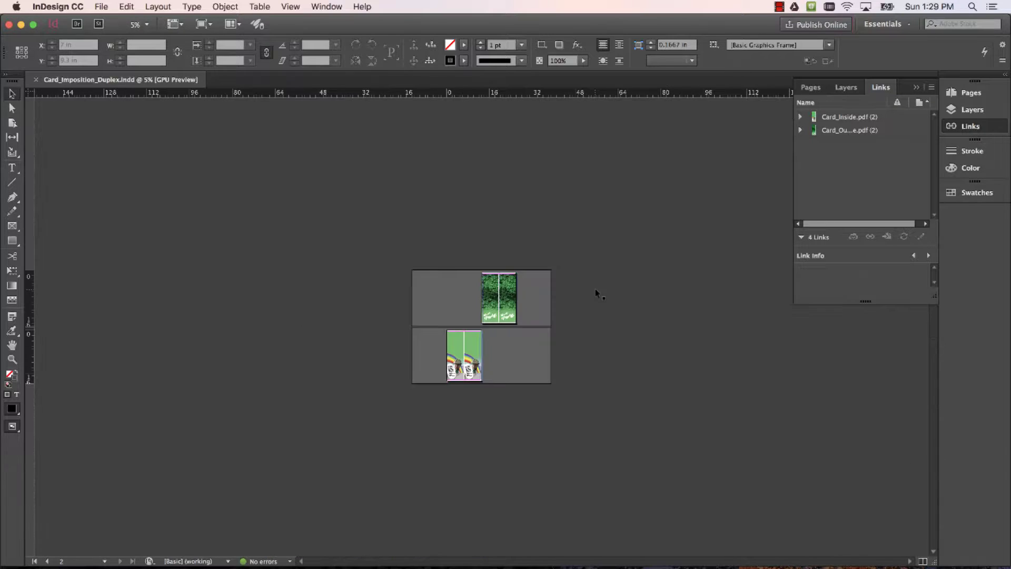
scroll(595, 290, "up", 5)
scroll(684, 237, "up", 5)
scroll(684, 237, "right", 5)
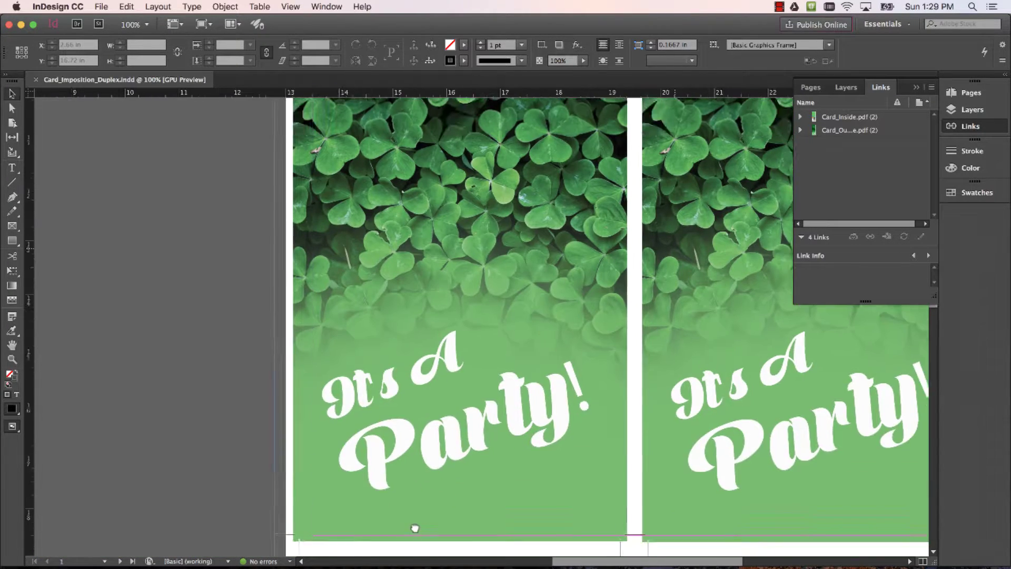
- Compare the two-up outside cards on page 1 with the inside cards on page 2 of the imposition file
scroll(624, 343, "up", 8)
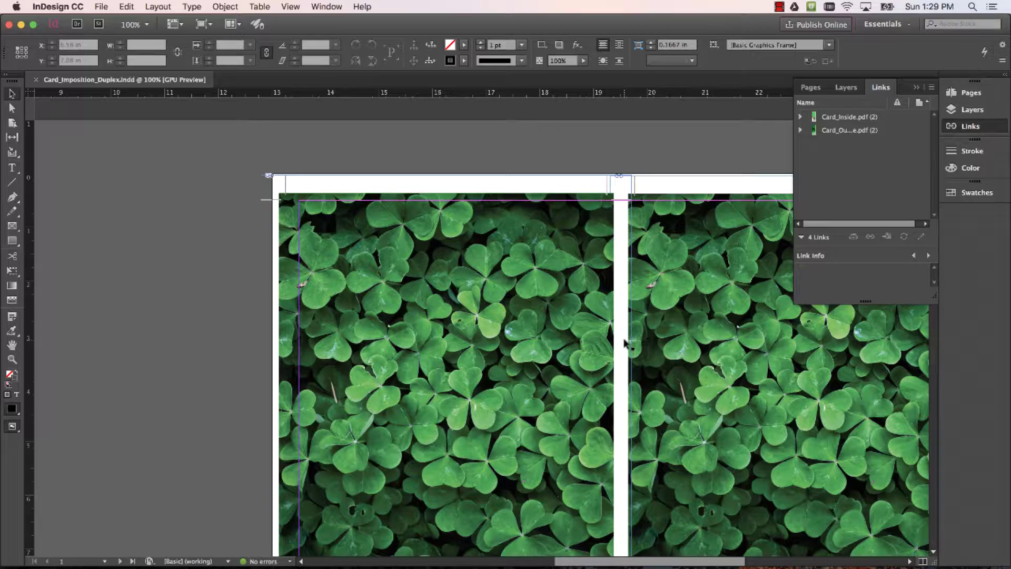
scroll(625, 343, "down", 20)
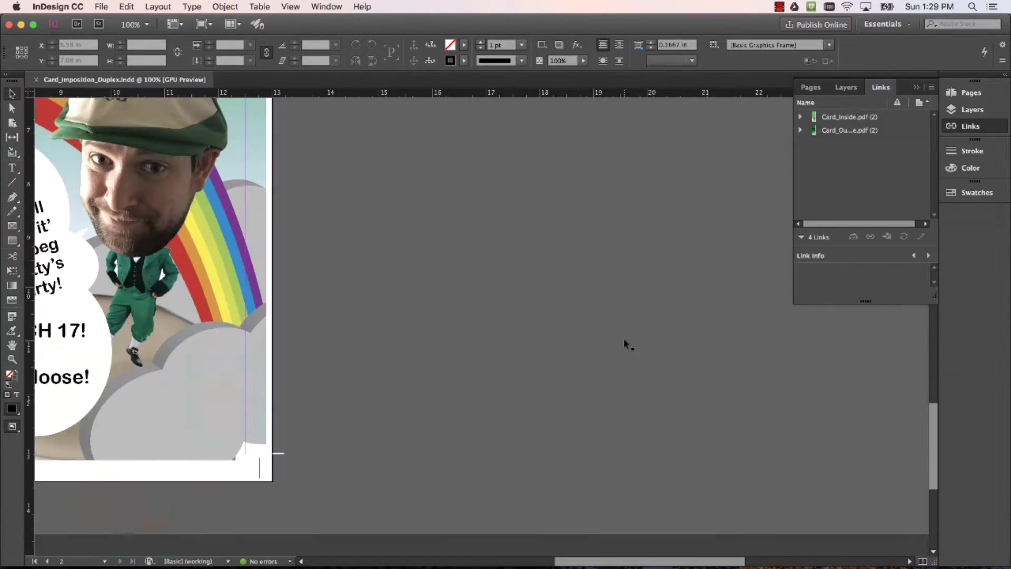
scroll(266, 346, "left", 15)
scroll(266, 346, "up", 2)
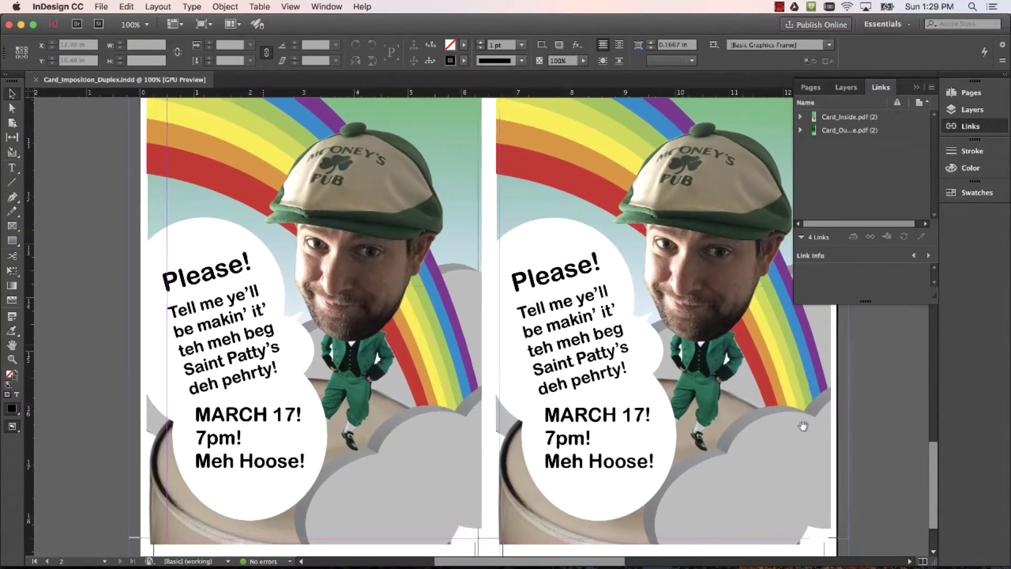
scroll(623, 383, "up", 2)
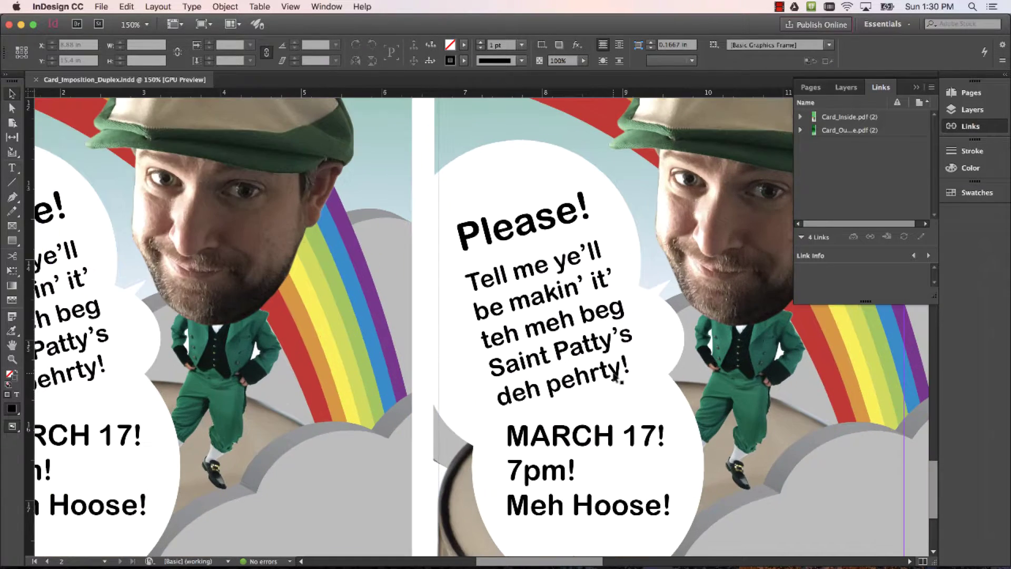
scroll(615, 377, "down", 2)
scroll(614, 379, "down", 4)
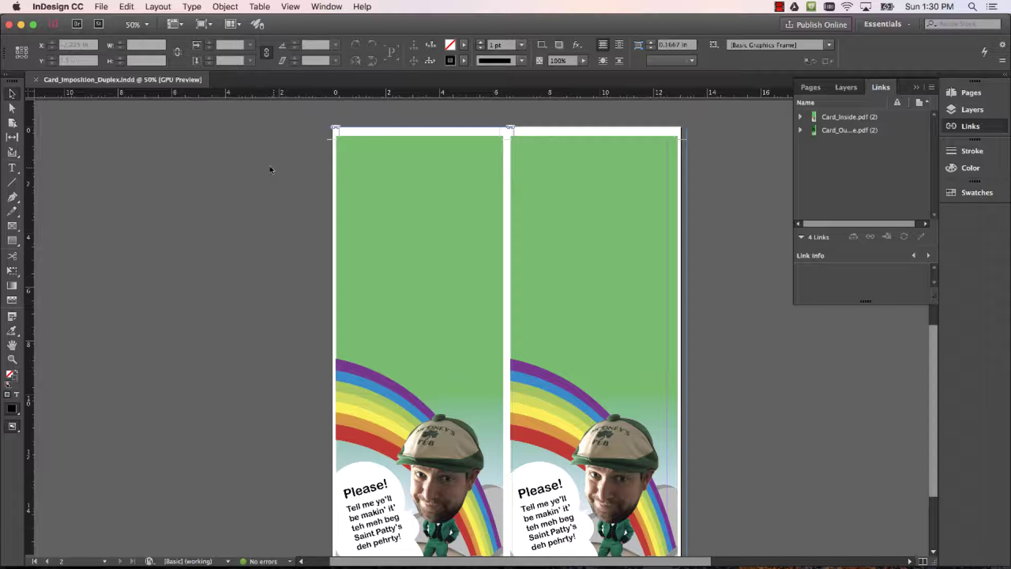
- Start a new print document with a custom page size 13 in wide and 19 in high
left_click(101, 7)
mouse_move(139, 25)
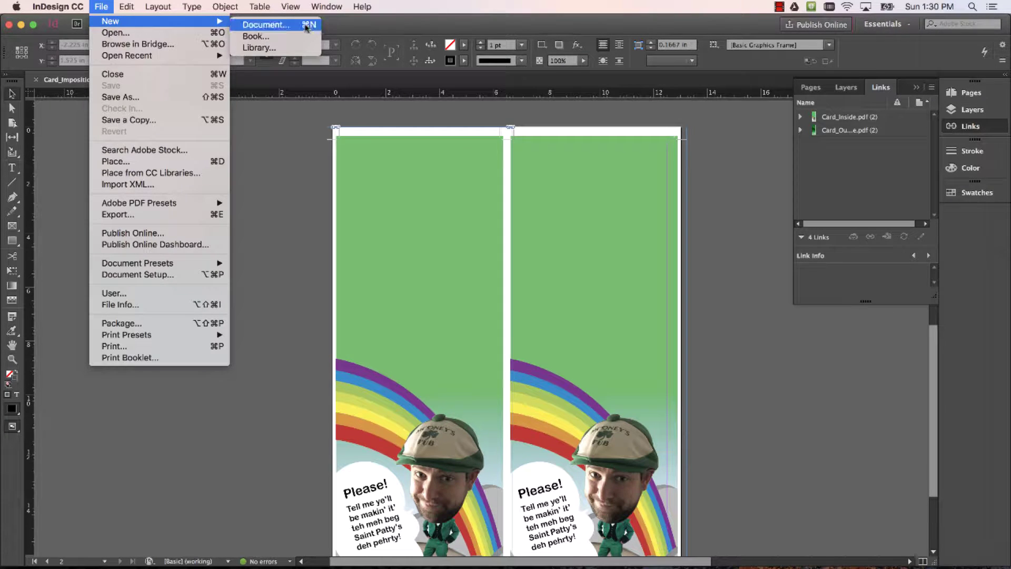
left_click(266, 24)
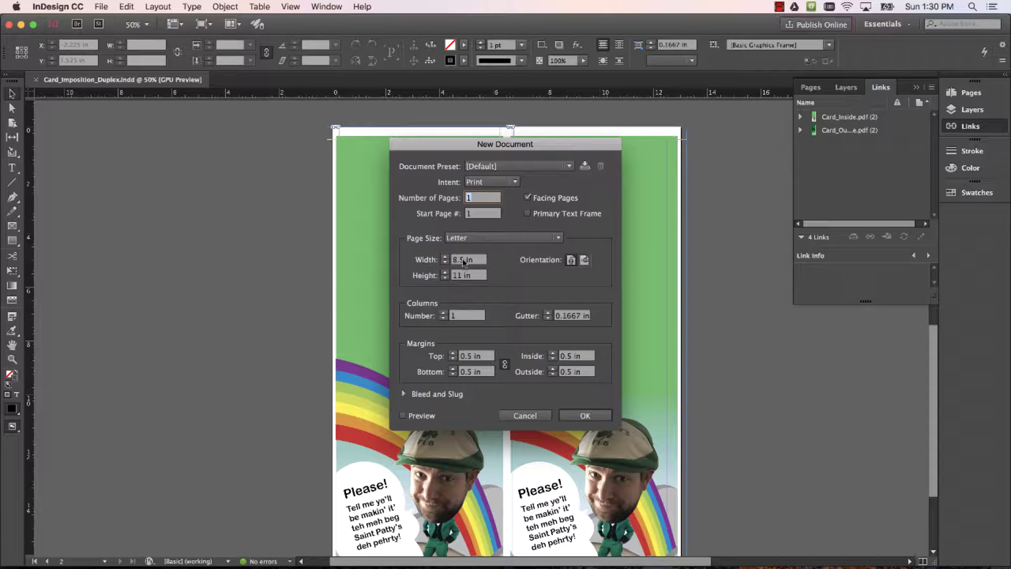
double_click(464, 260)
type("13")
key("Tab")
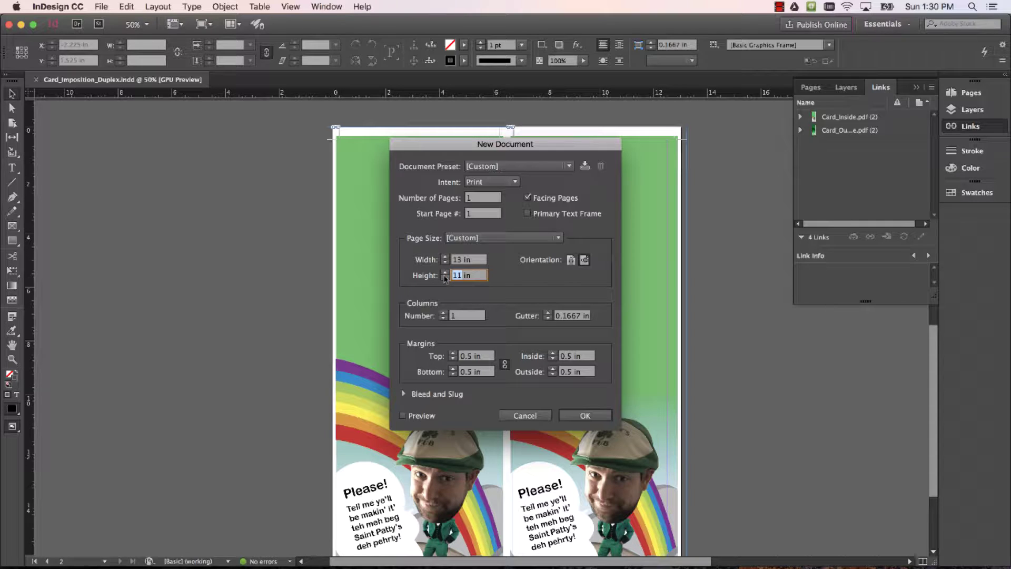
type("19")
left_click(473, 260)
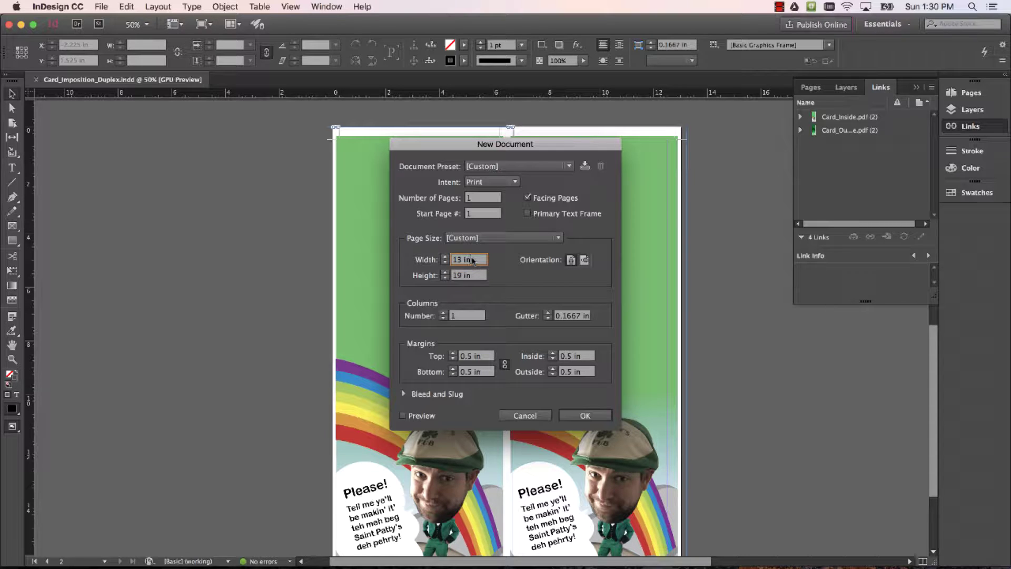
- Turn off Facing Pages and create the new document
left_click(528, 198)
left_click(528, 199)
left_click(527, 199)
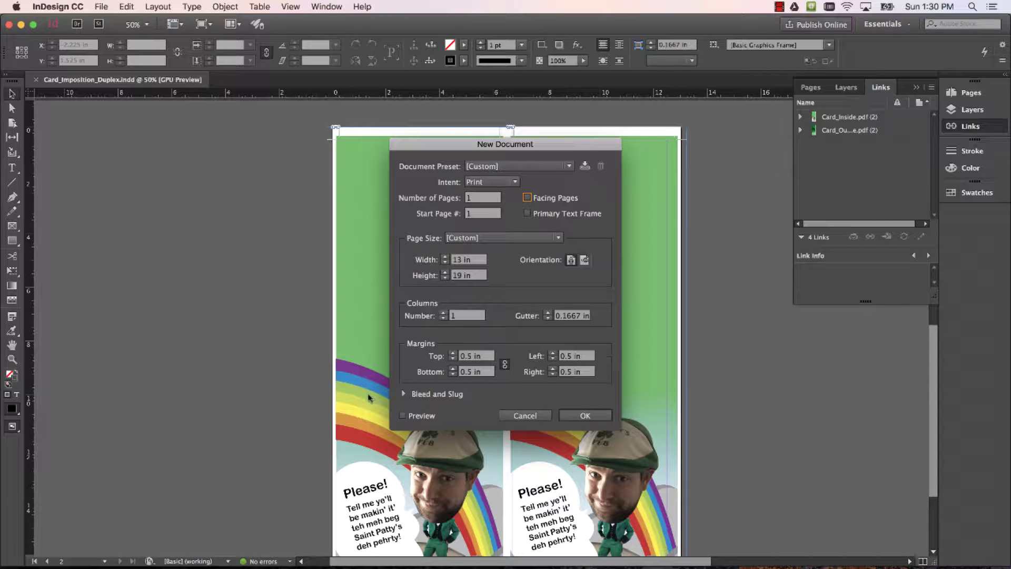
left_click(585, 416)
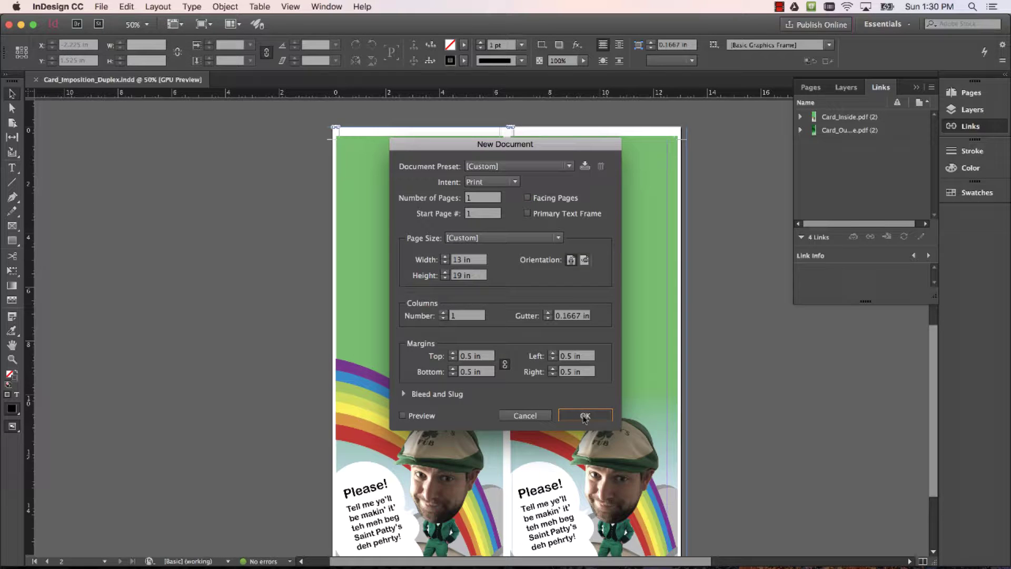
- Place Card_Outside.pdf from the Die-Cut_Demo_Spring_2017 folder on the blank page
key("super+minus")
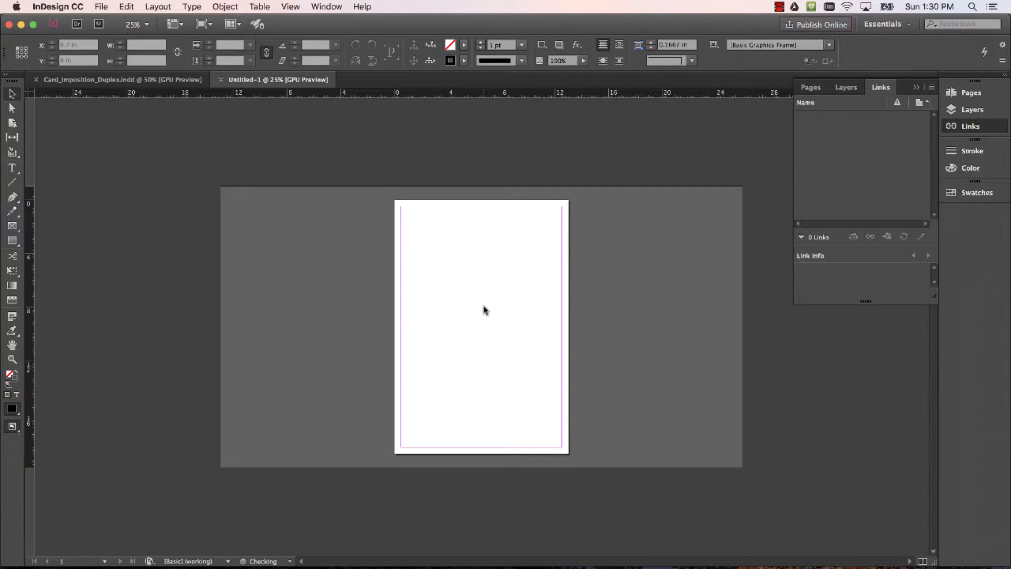
key("super+equal")
scroll(483, 309, "right", 5)
scroll(483, 310, "down", 2)
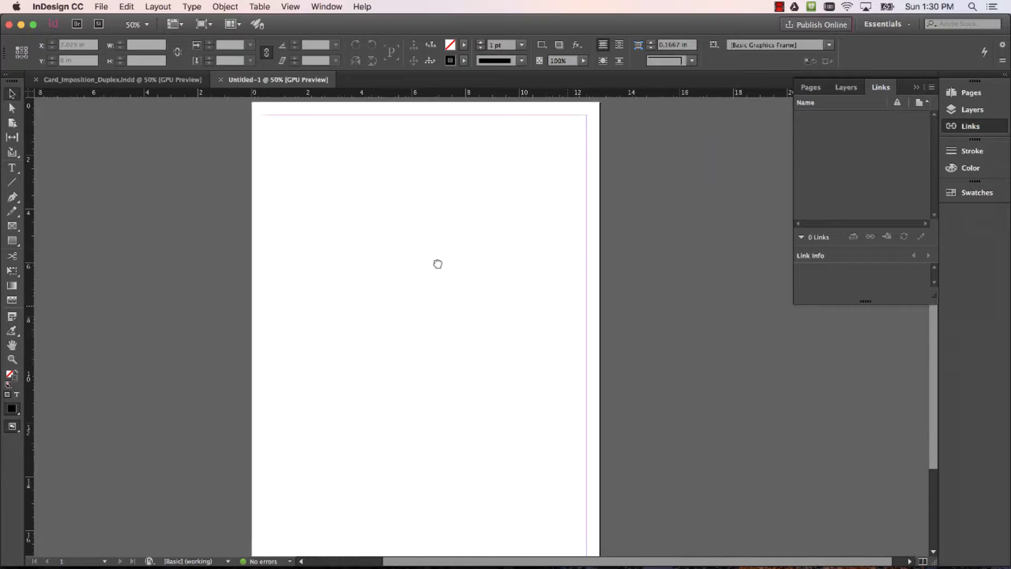
left_click(101, 6)
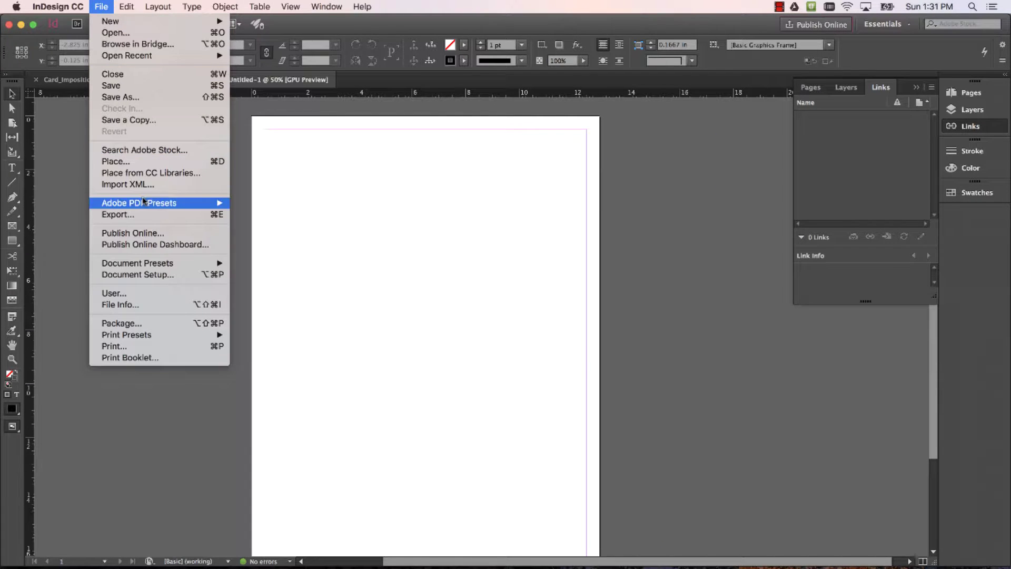
left_click(144, 160)
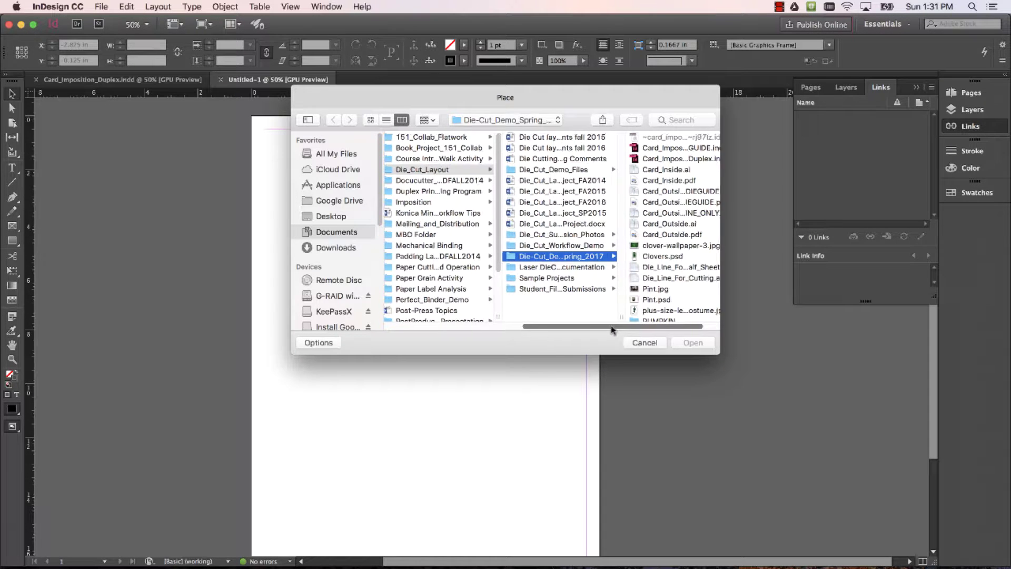
left_click_drag(610, 327, 680, 330)
left_click(660, 180)
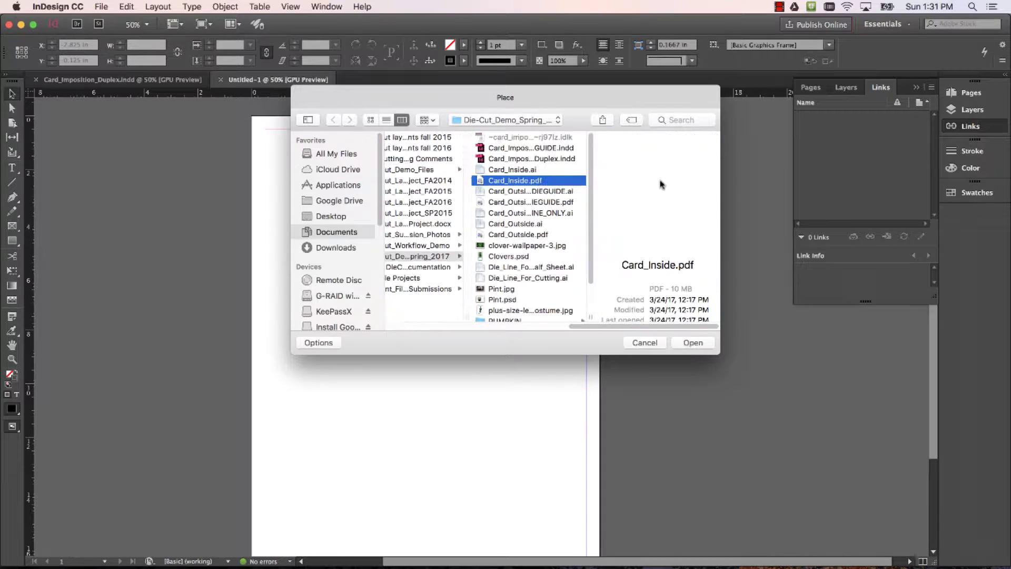
left_click(557, 204)
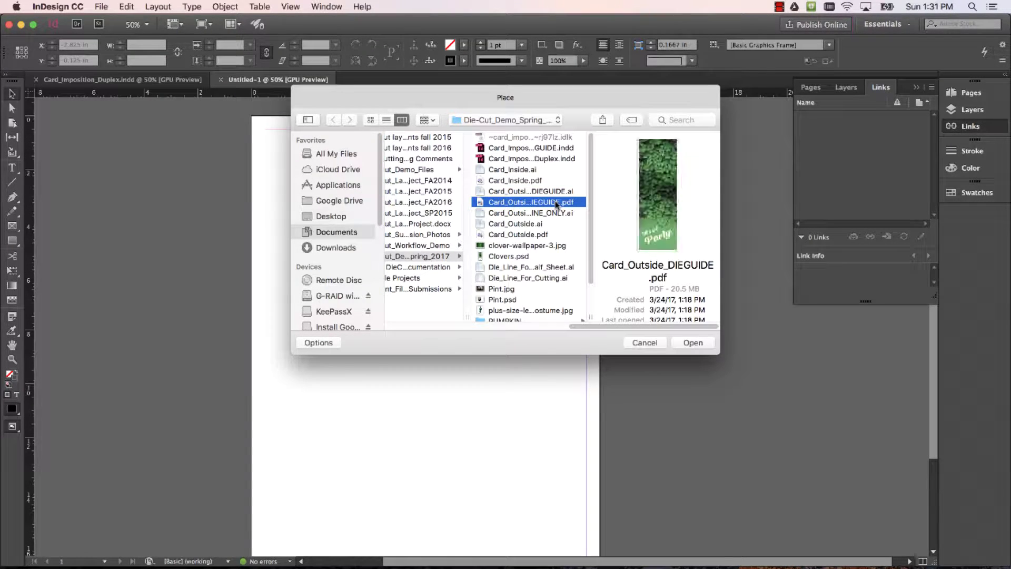
left_click(527, 181)
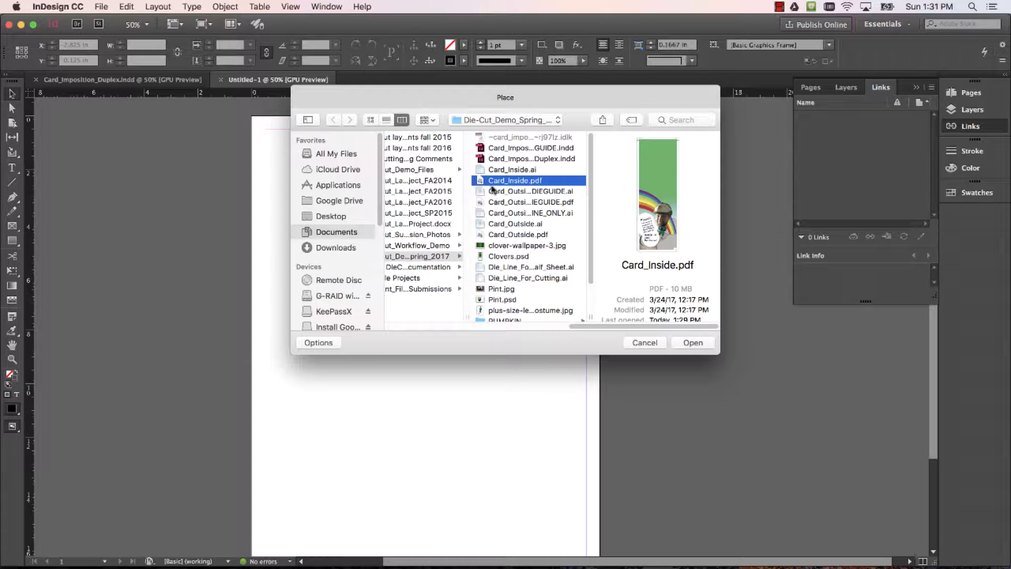
left_click(514, 234)
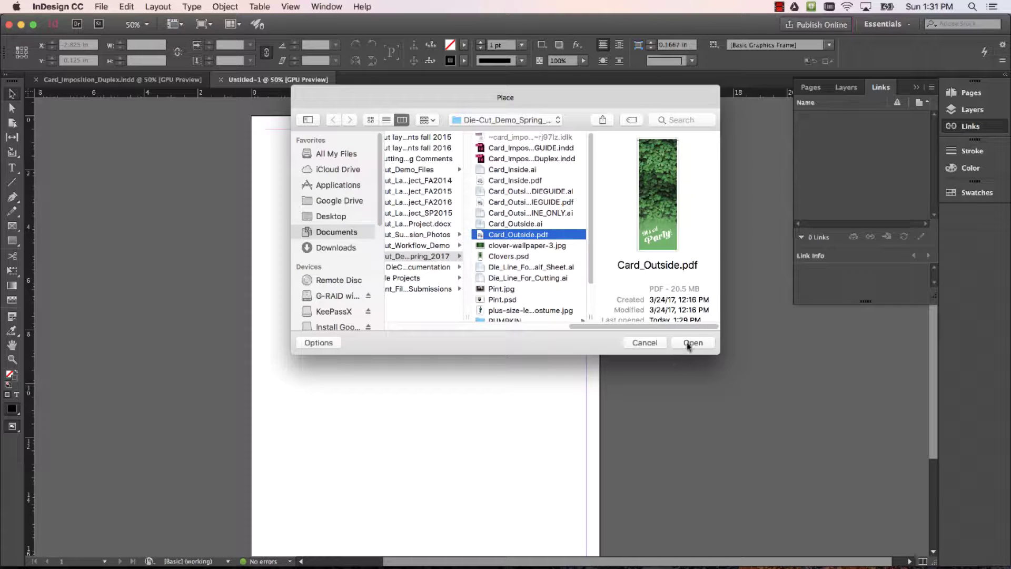
left_click(693, 343)
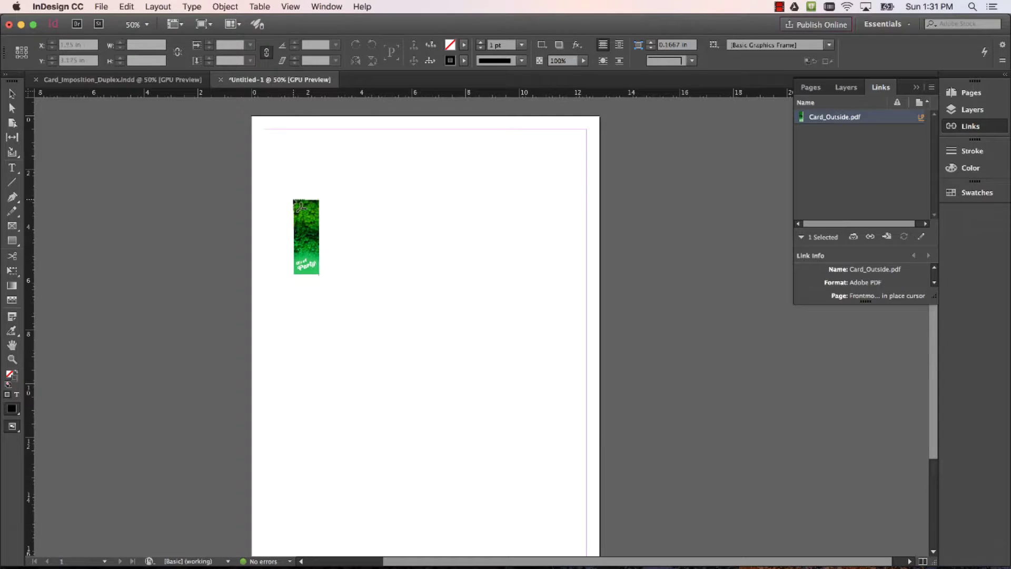
left_click(293, 199)
- Move the placed outside card into the page's upper-left corner, at about X 0.06 in and Y 0.04 in, with its trim marks inside the sheet height
left_click_drag(388, 270, 349, 183)
left_click_drag(346, 183, 346, 183)
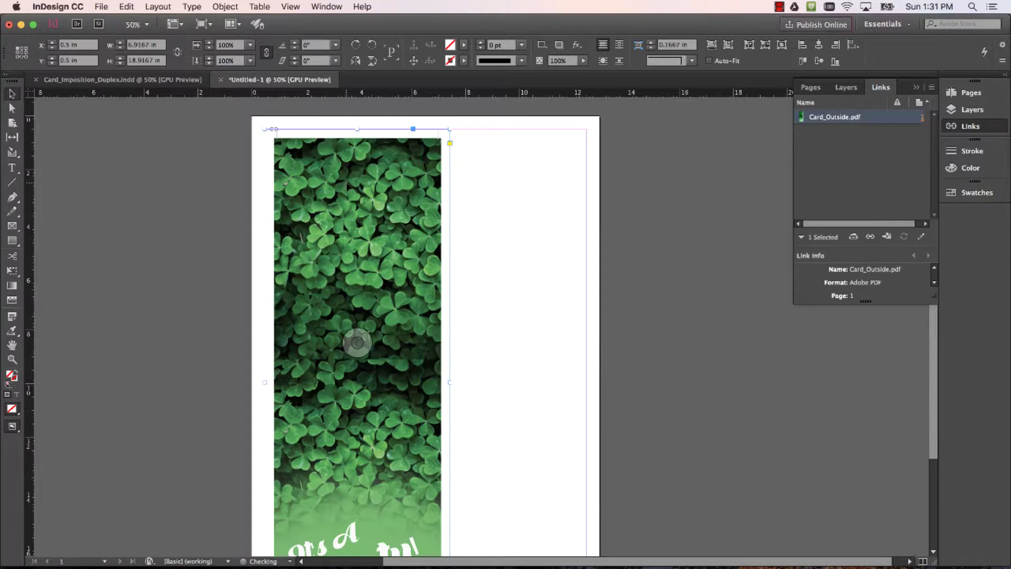
left_click_drag(371, 217, 361, 217)
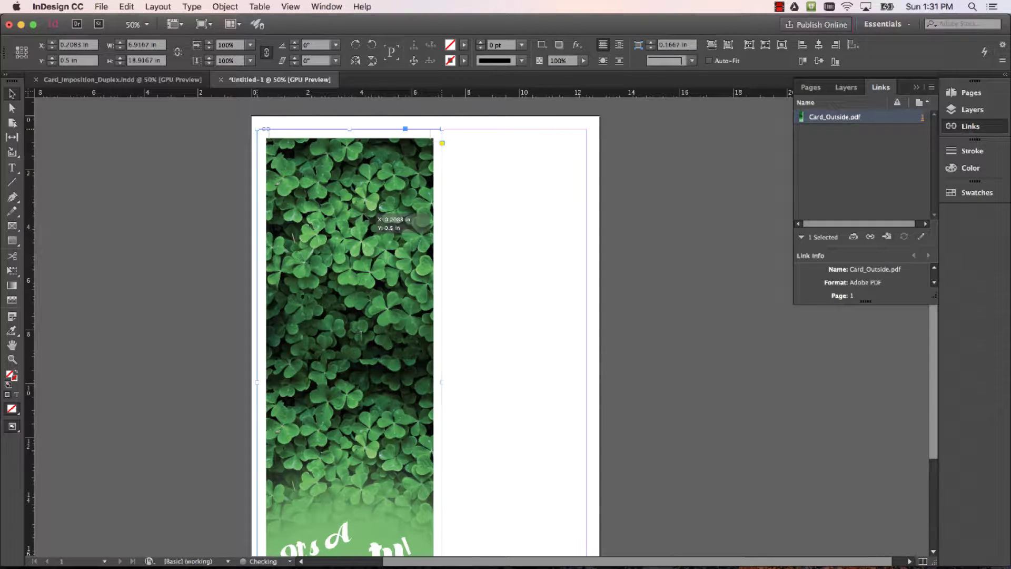
scroll(483, 295, "down", 5)
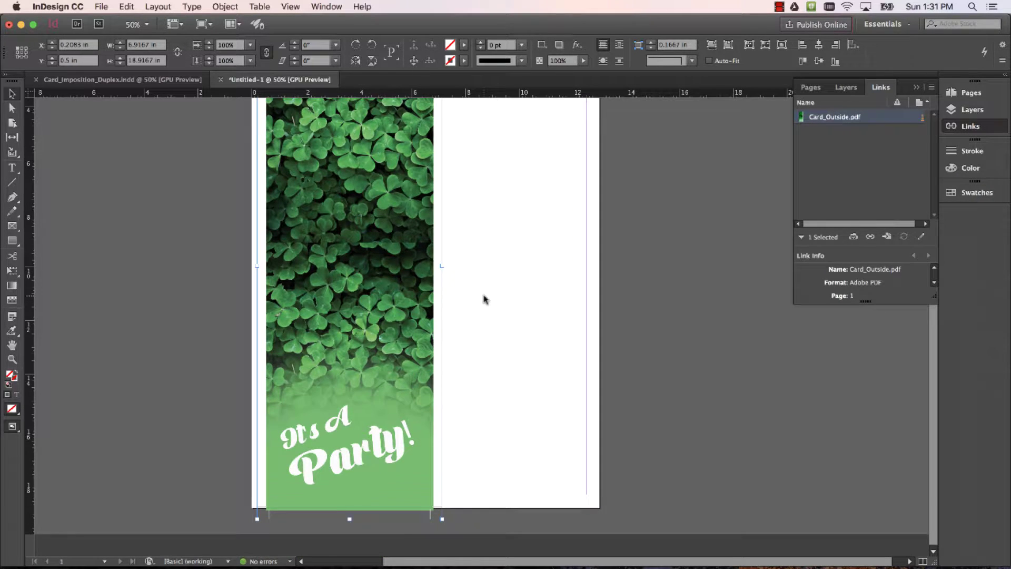
scroll(471, 305, "up", 6)
left_click_drag(360, 293, 357, 277)
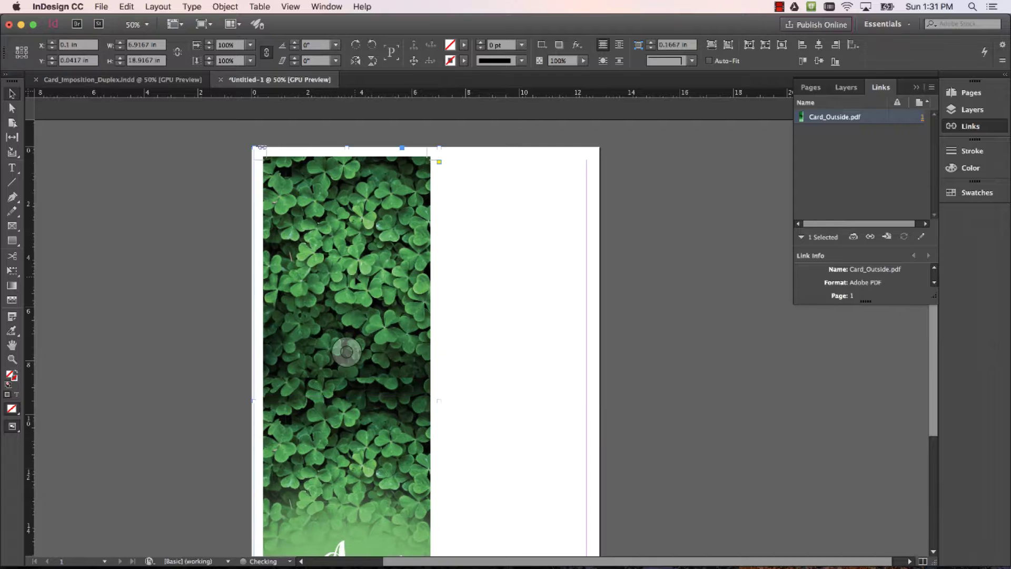
scroll(346, 352, "down", 5)
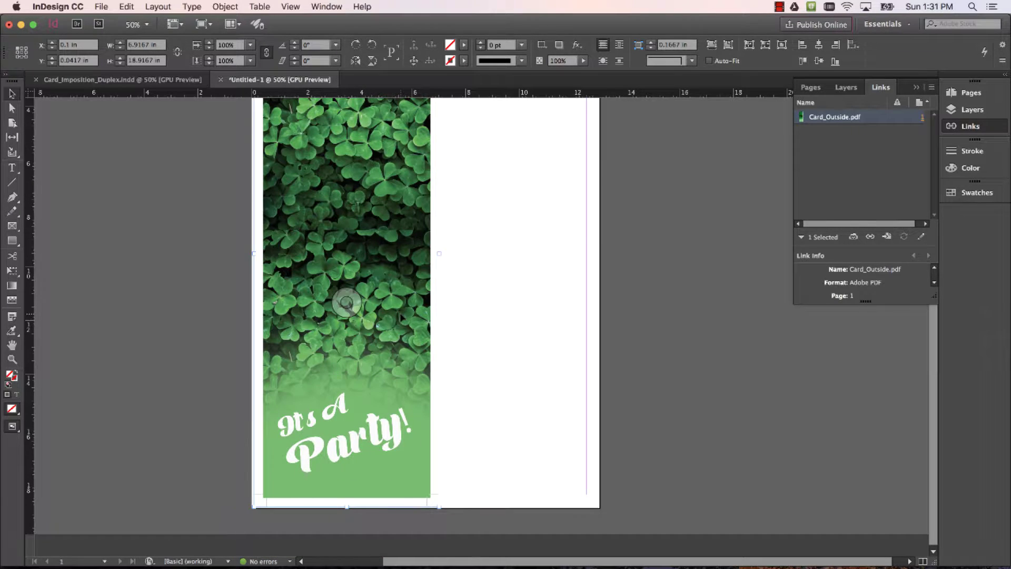
left_click_drag(346, 302, 345, 301)
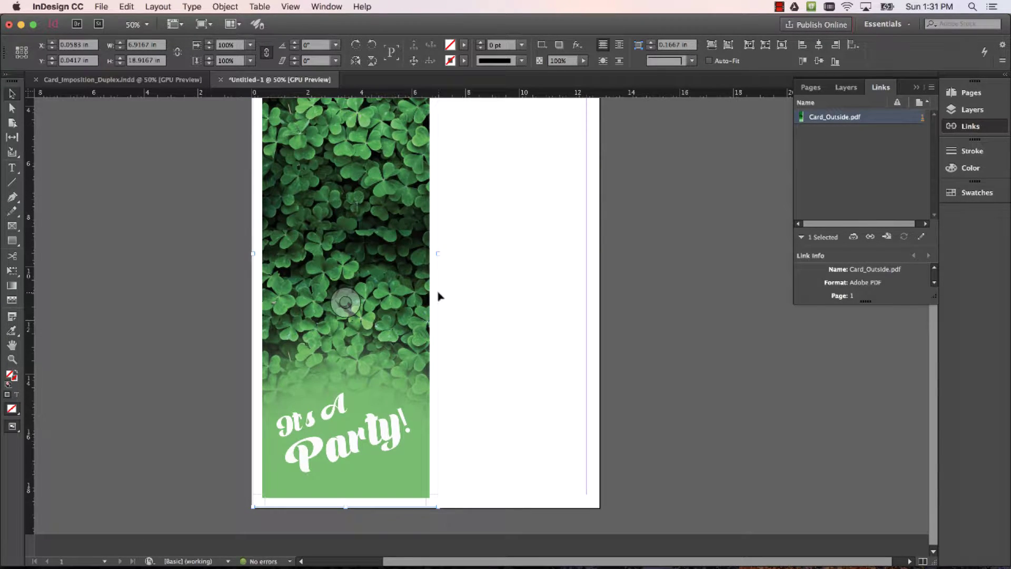
- Duplicate the outside card horizontally to the right of the original so the two frames abut, at about X 6.98 in
scroll(438, 296, "up", 3)
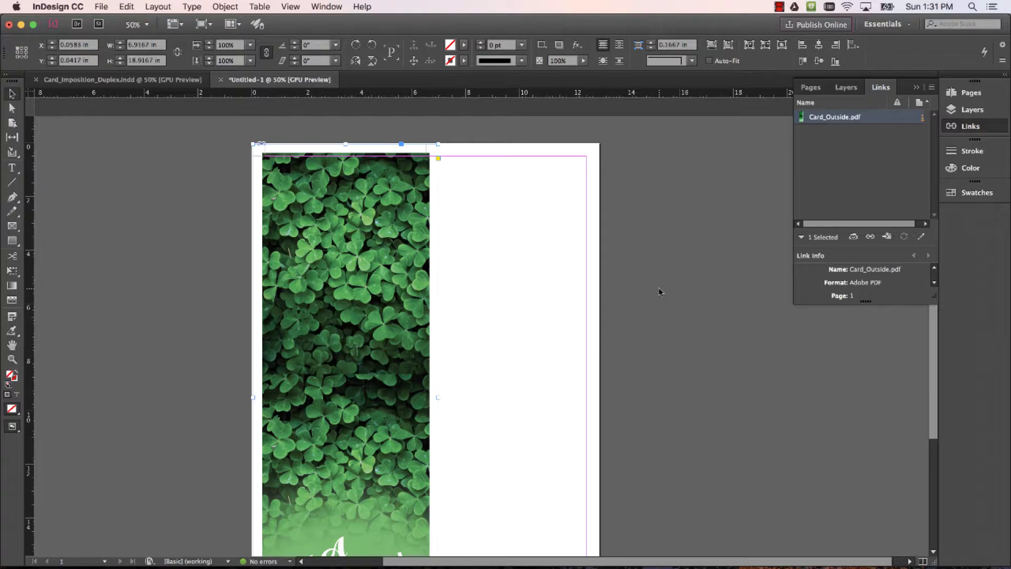
left_click(641, 274)
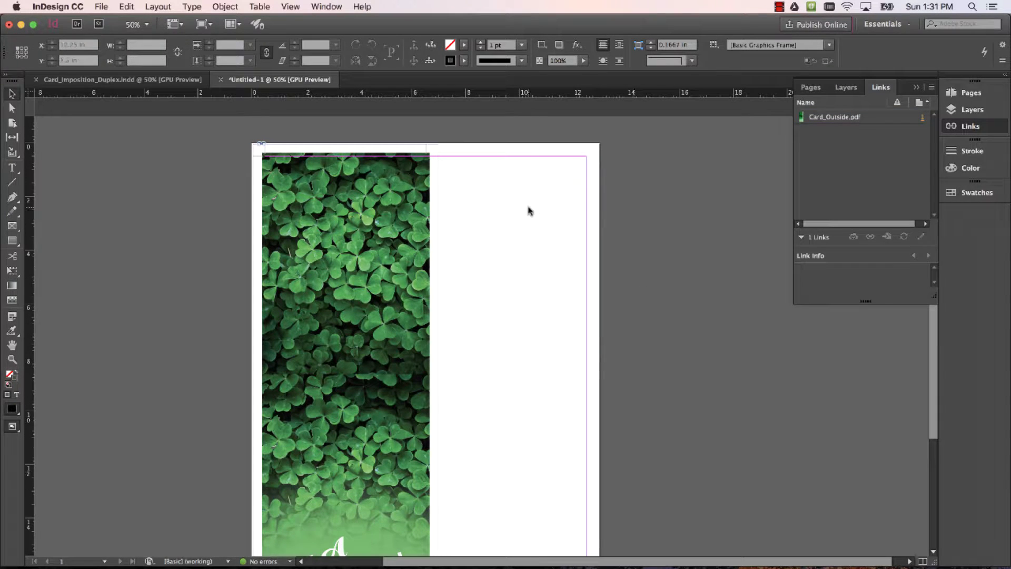
left_click(127, 7)
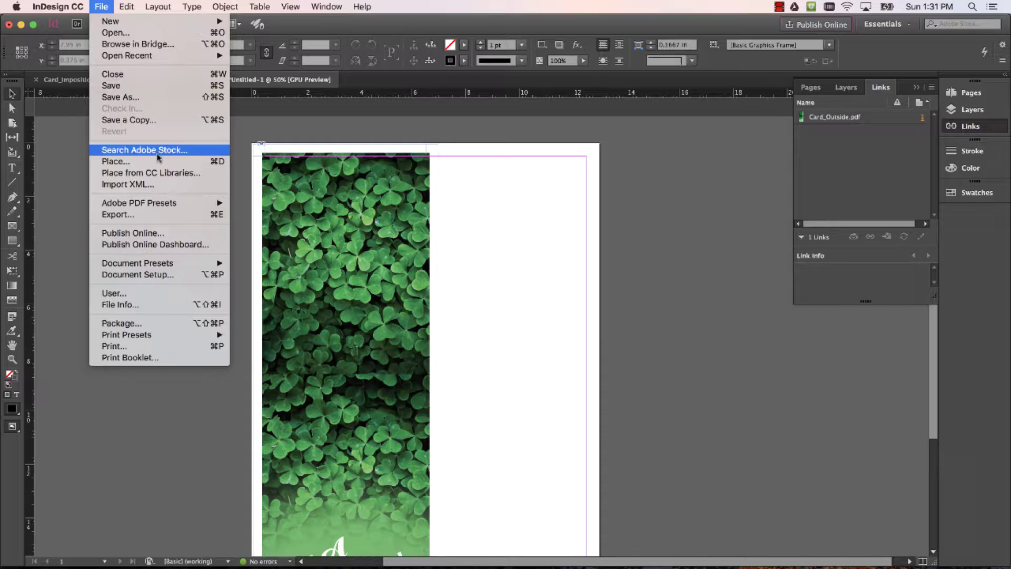
left_click(352, 290)
left_click(346, 350)
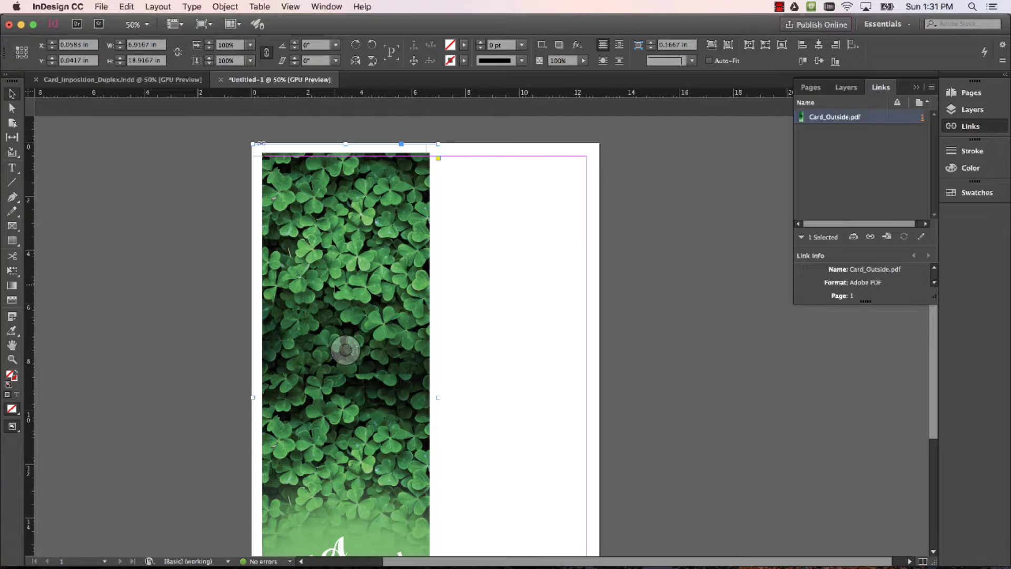
left_click_drag(329, 295, 515, 296)
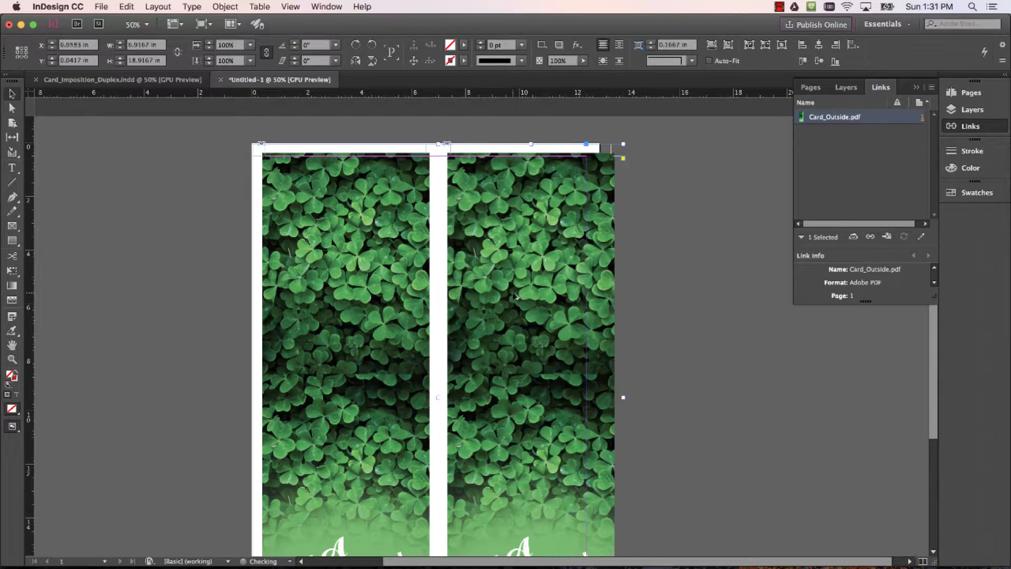
- Nudge the duplicated outside card toward the original to about X 6.57 in, overlapping the frames while keeping their trim marks apart
key("super+minus")
key("super+equal")
key("super+equal")
key("super+equal")
key("super+equal")
key("super+equal")
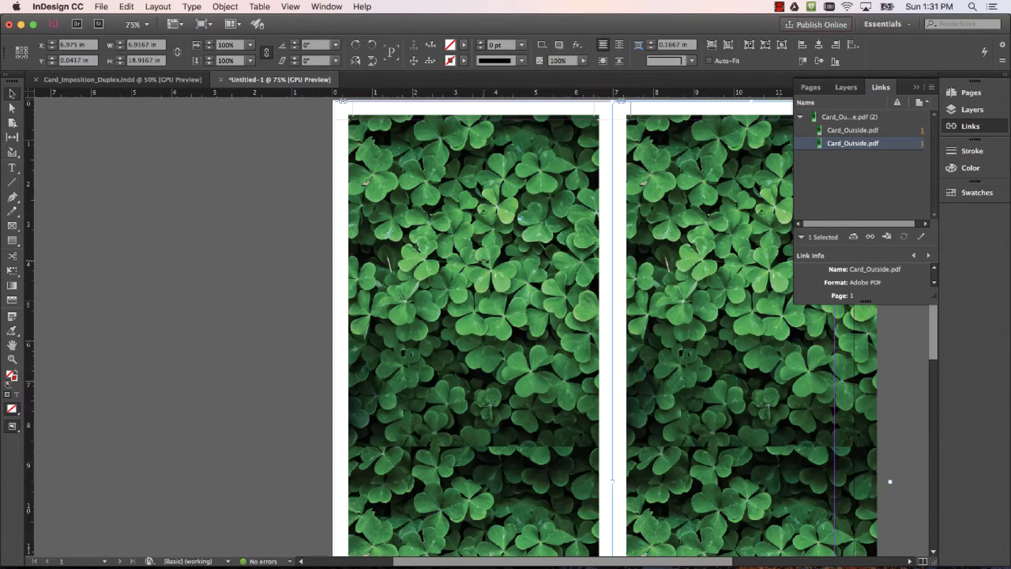
scroll(424, 440, "up", 3)
scroll(423, 441, "right", 3)
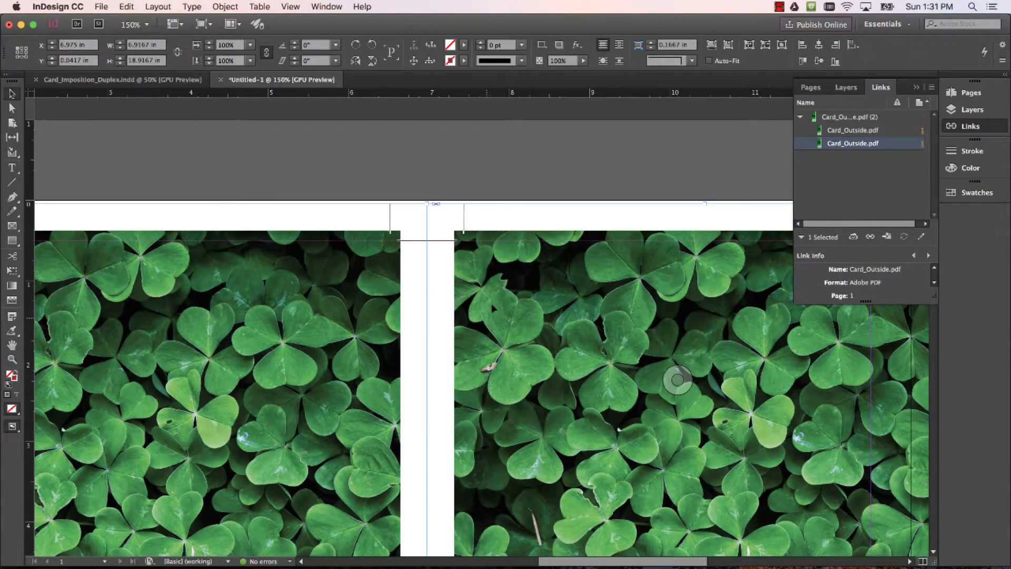
key("shift+Left")
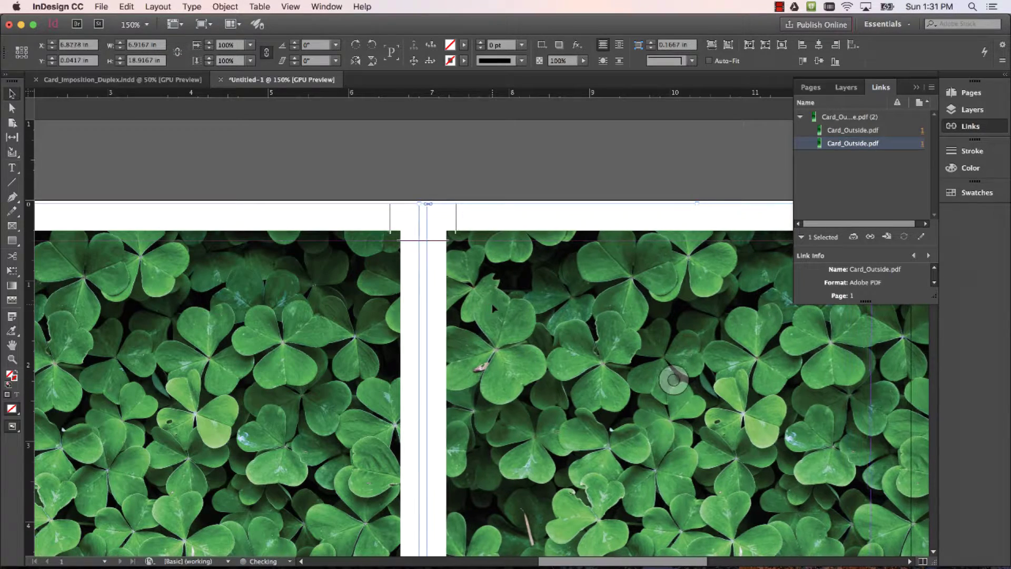
key("shift+Left")
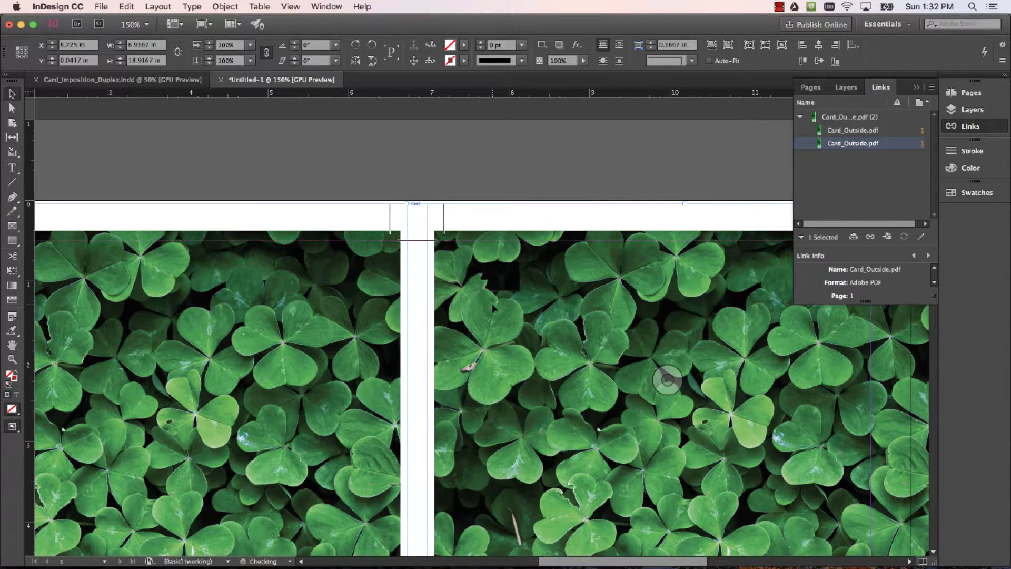
key("Left")
key("Left")
key("Left")
key("Left")
key("Left")
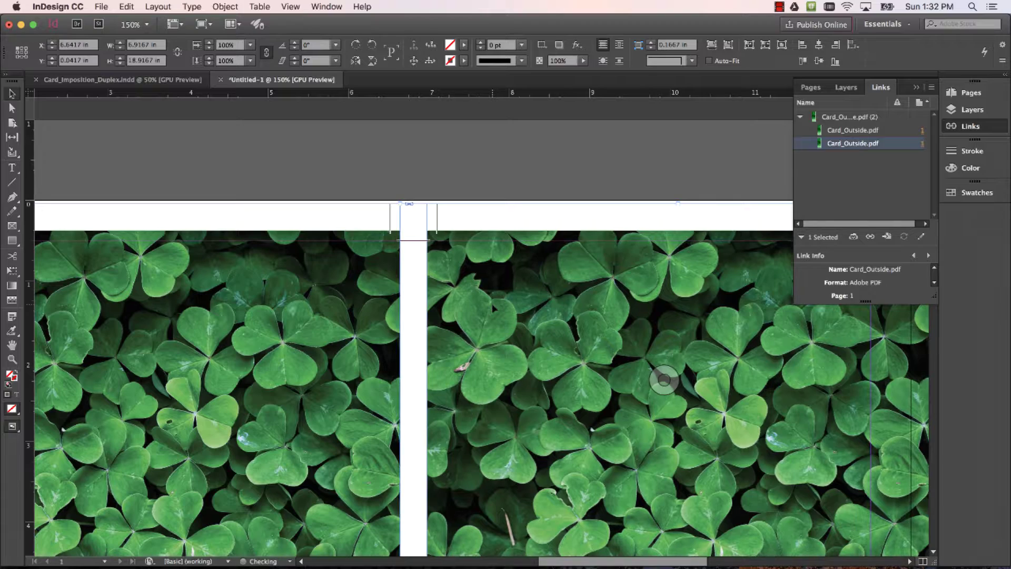
key("Left")
key("Left")
key("Left")
key("Left")
key("Left")
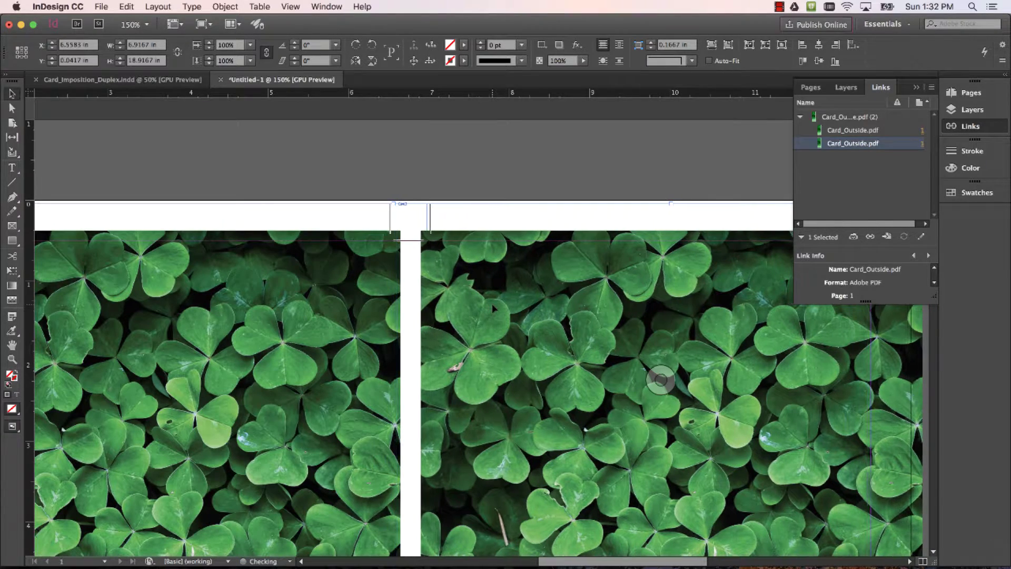
key("Right")
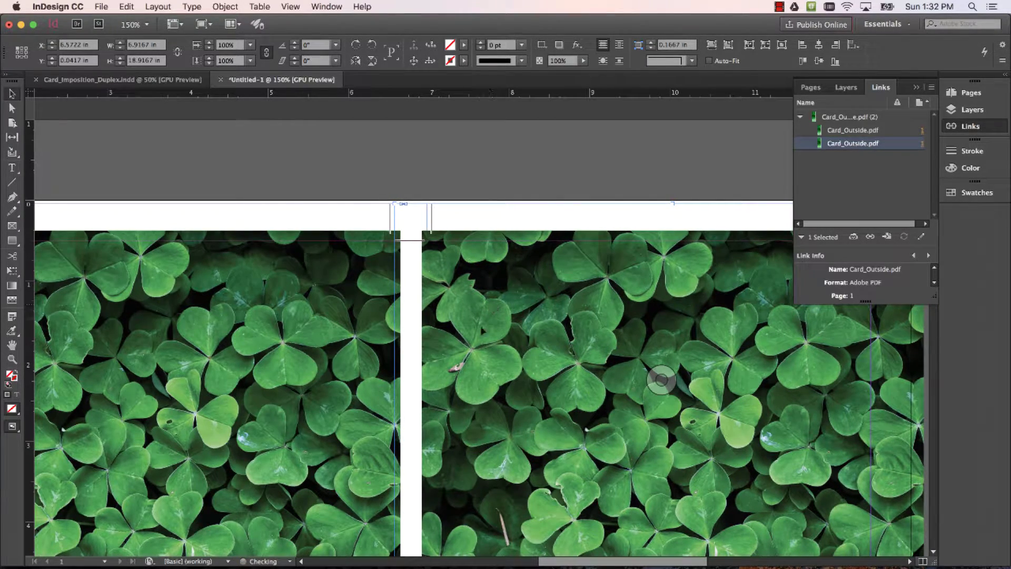
- Select both outside cards and shift them together horizontally to about X -0.21 in, keeping Y at 0.0417 in
key("super+0")
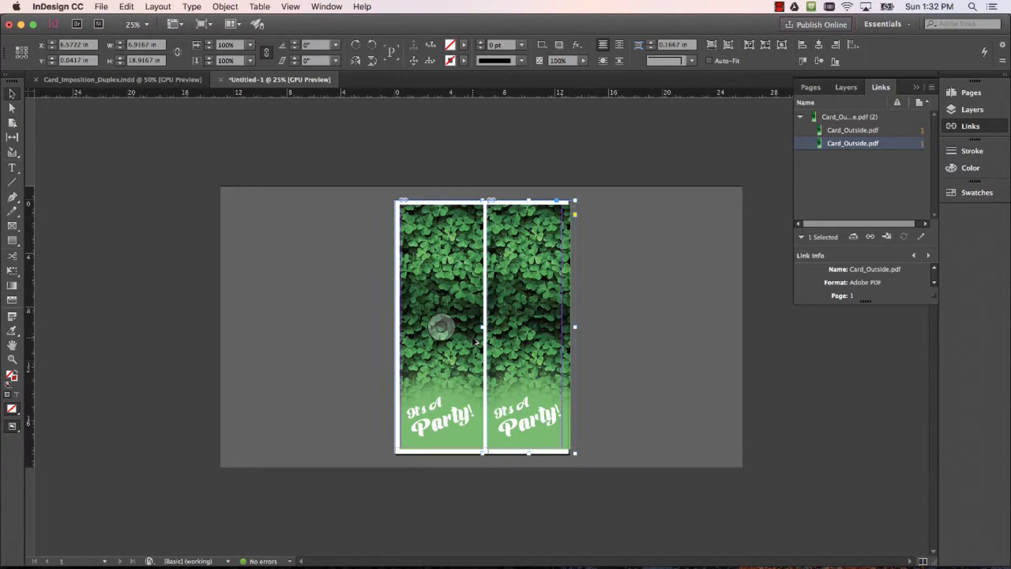
left_click(441, 327, "shift")
left_click_drag(528, 327, 525, 327)
key("super+equal")
key("super+equal")
key("super+equal")
key("super+equal")
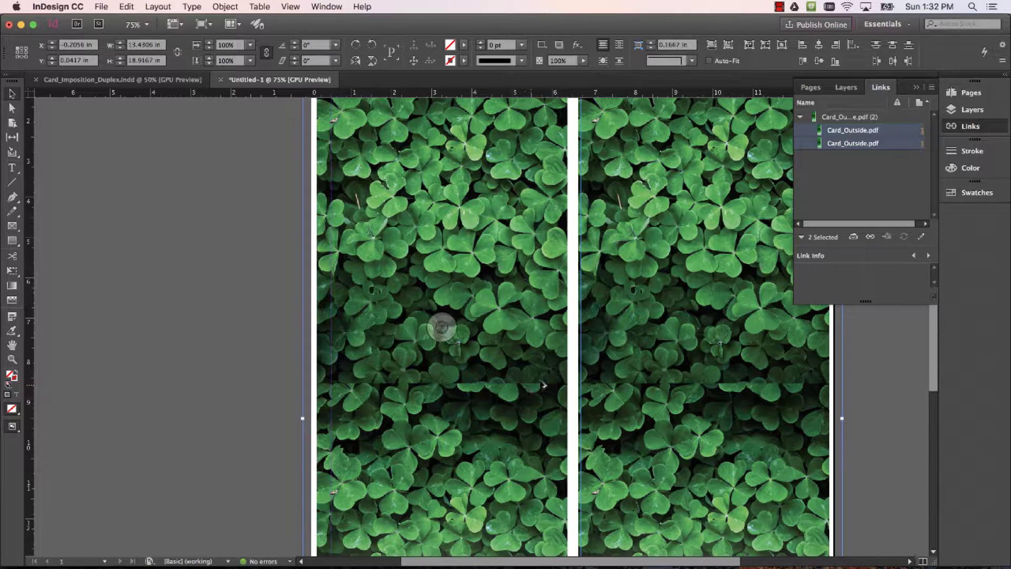
- Nudge only the left outside card toward the right one, to about X -0.14 in, to narrow the gap
left_click(266, 321)
left_click(453, 337)
key("Right")
key("Right")
key("Right")
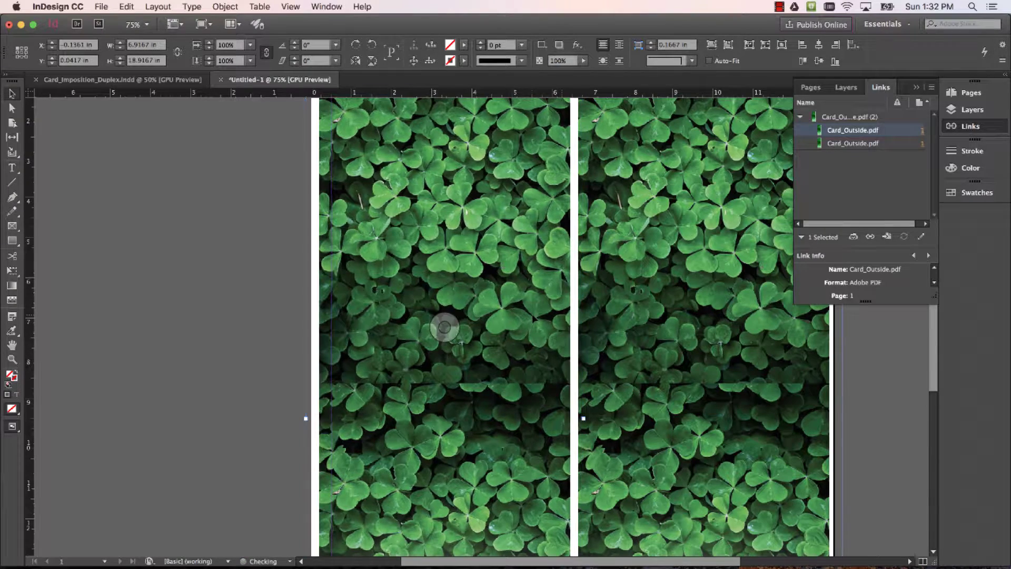
scroll(567, 326, "down", 3)
scroll(568, 326, "up", 6)
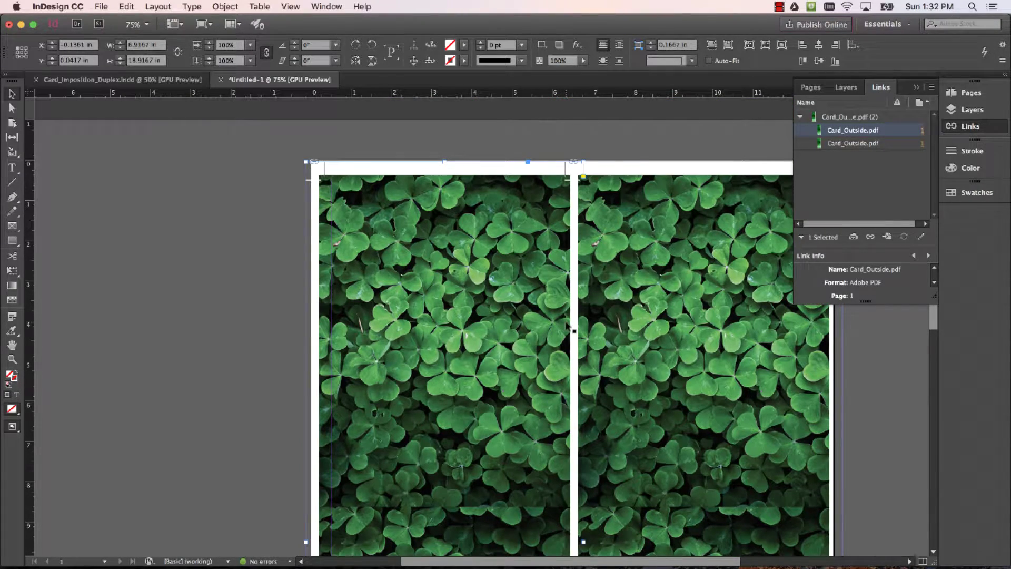
- Select both outside cards and nudge them together to about X -0.19 in, centring them across the sheet width
left_click(283, 294)
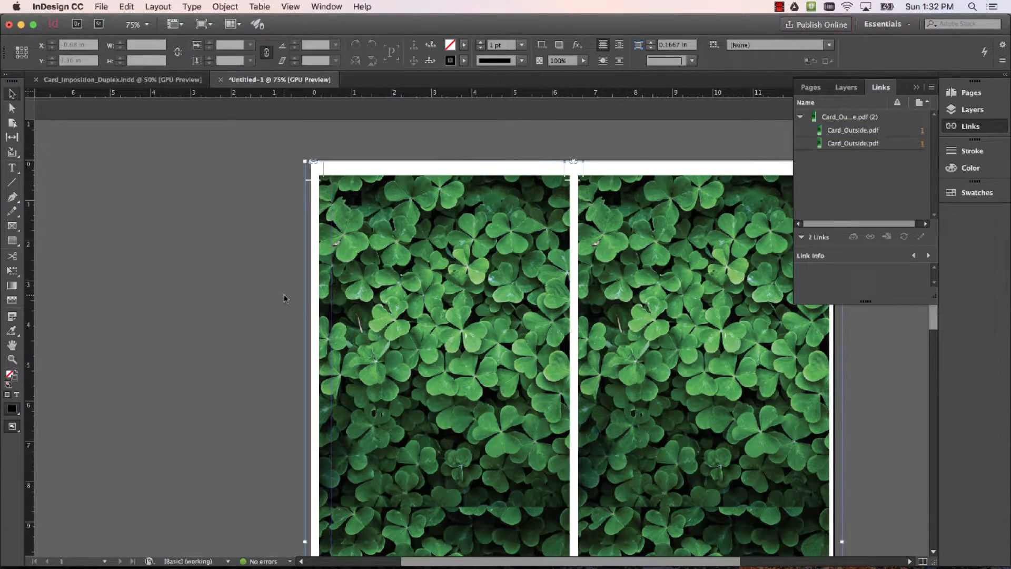
key("super+a")
key("Left")
key("Left")
key("Left")
key("Left")
key("Left")
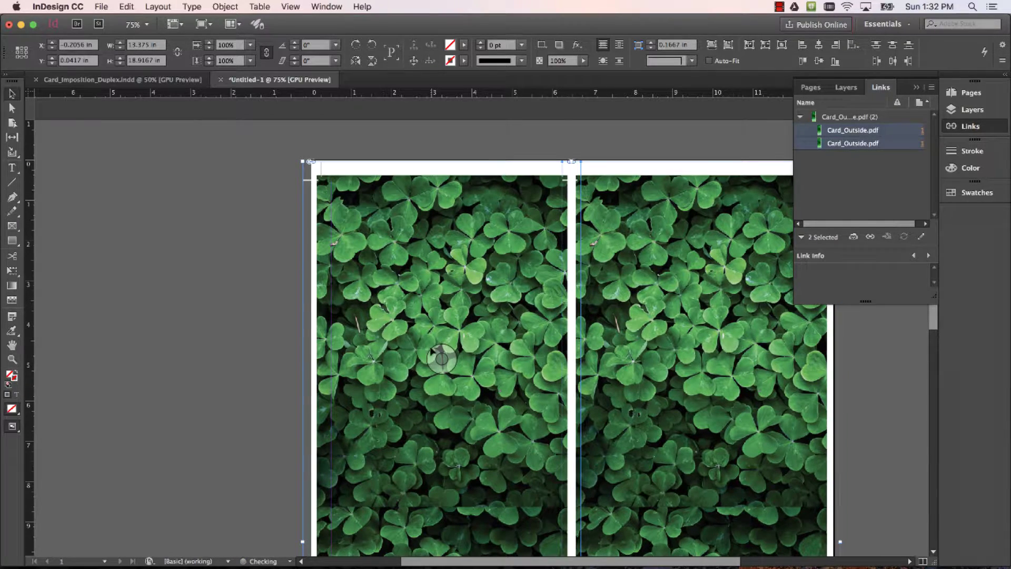
key("Right")
- Examine the imposed outside cards against the sheet's top and bottom edges, view the whole page, and deselect the cards
scroll(442, 358, "down", 3)
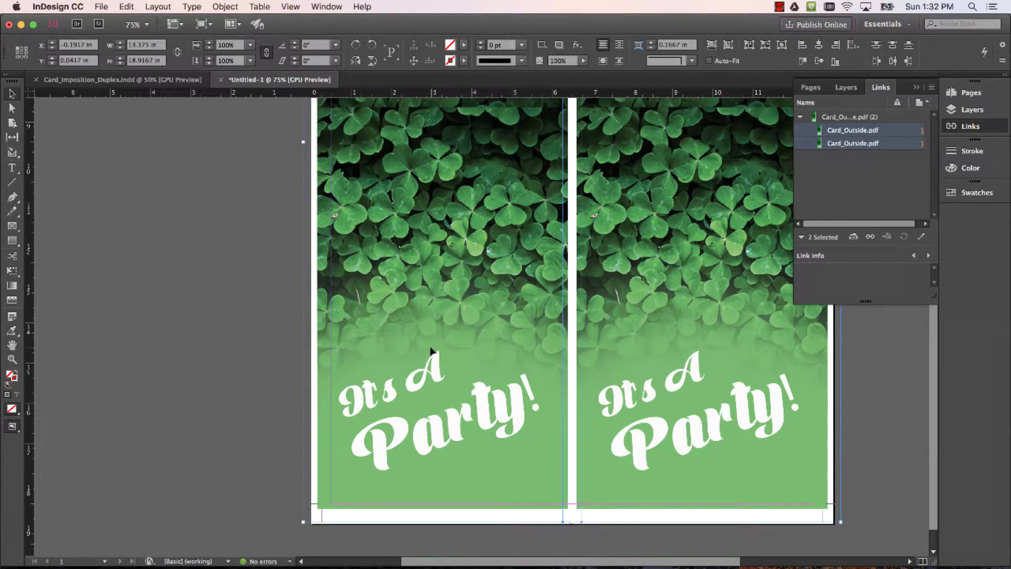
scroll(431, 350, "up", 10)
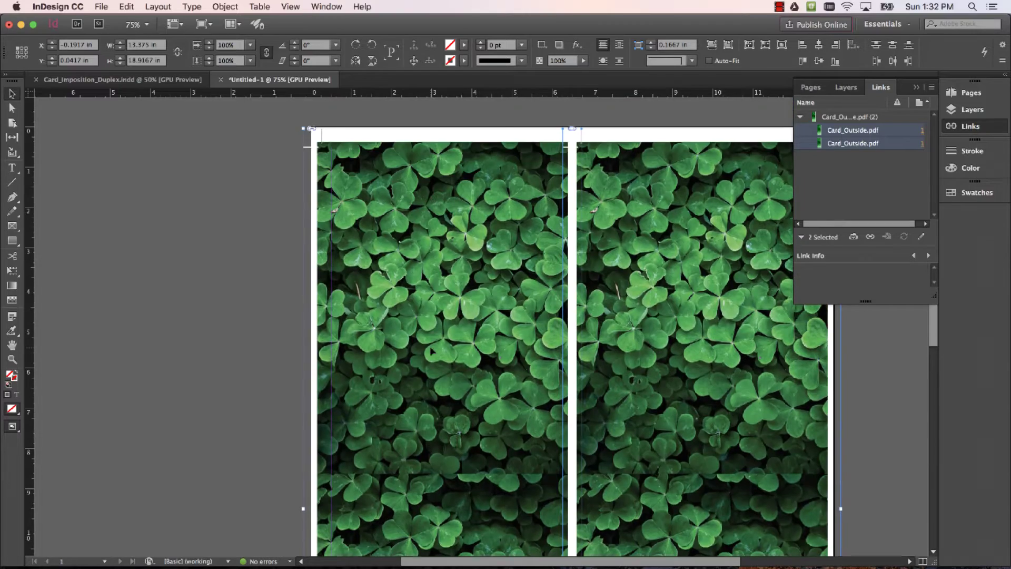
scroll(431, 350, "down", 10)
scroll(431, 350, "up", 4)
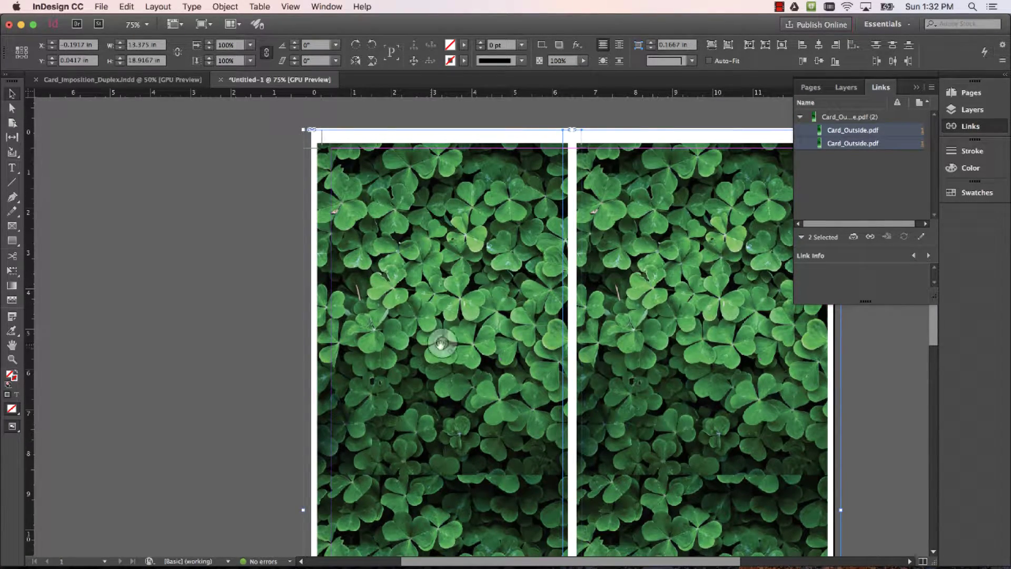
left_click_drag(531, 320, 386, 316)
key("super+minus")
key("super+minus")
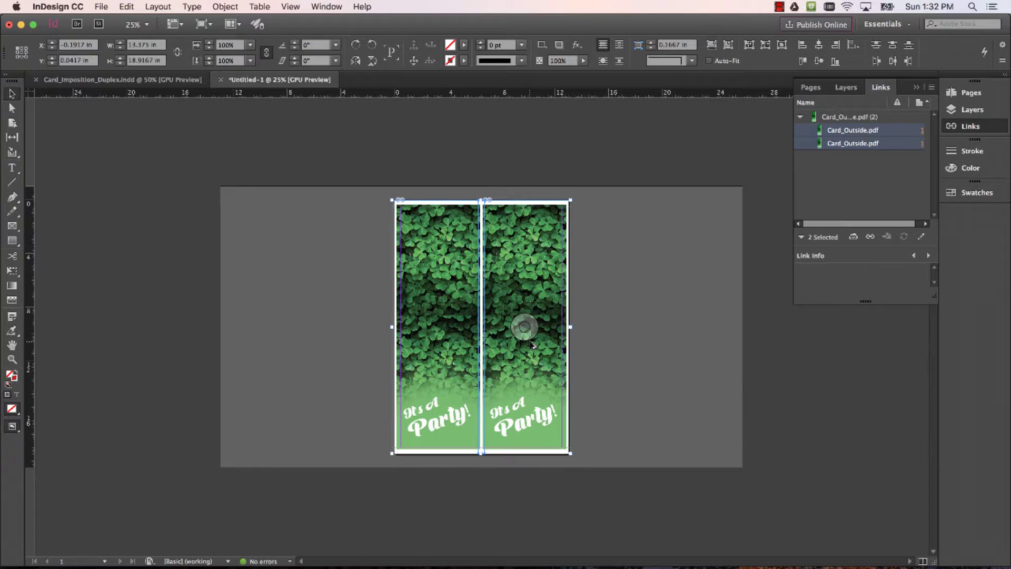
left_click(649, 317)
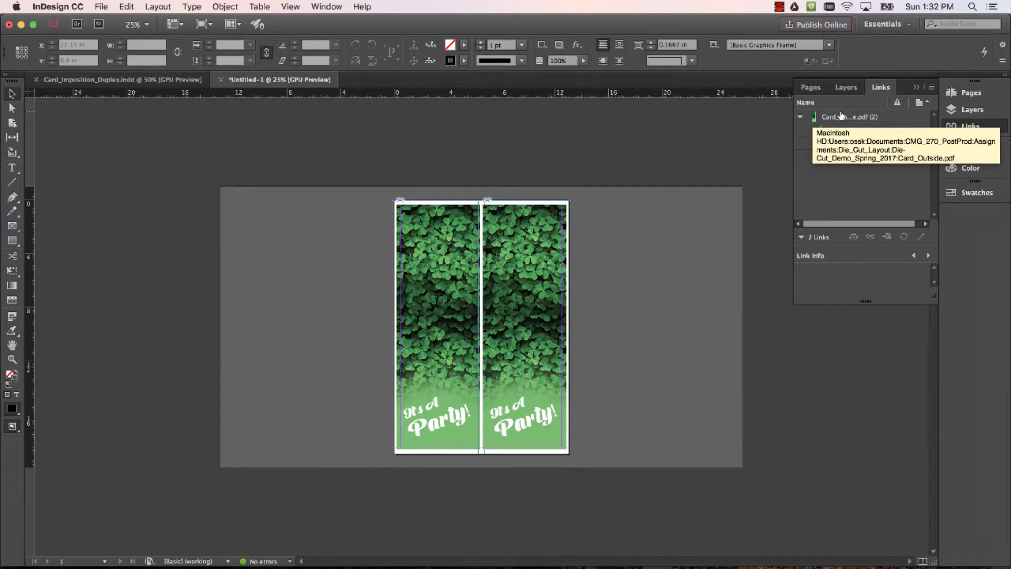
- Duplicate the page 1 spread with its two outside cards to create page 2
left_click(814, 88)
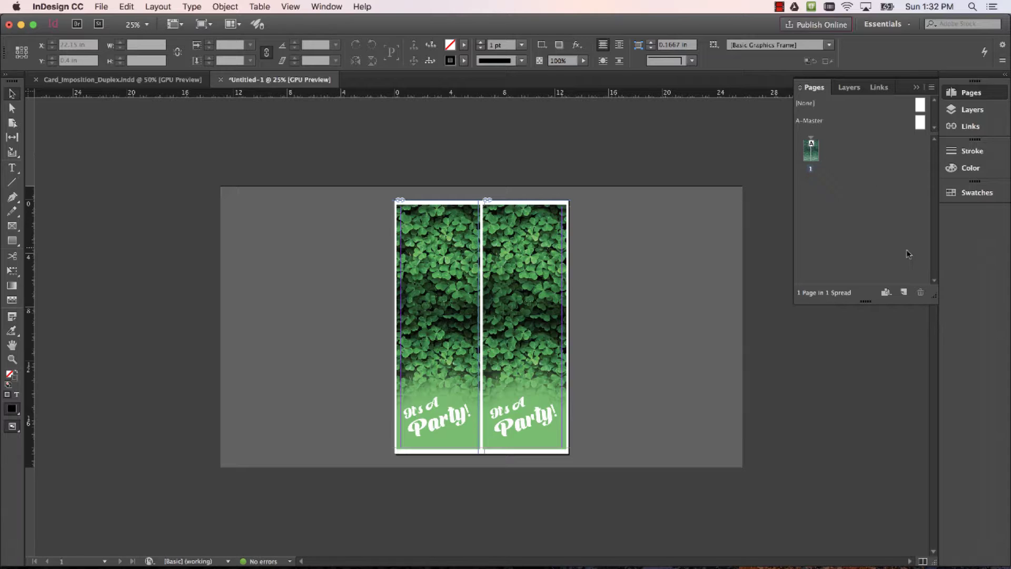
left_click(904, 293)
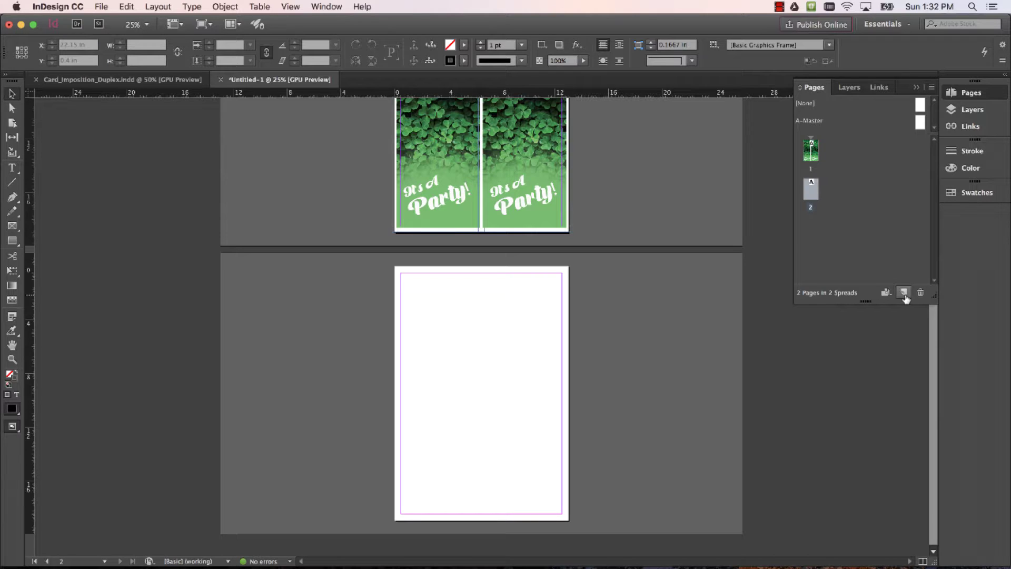
key("super+z")
right_click(809, 156)
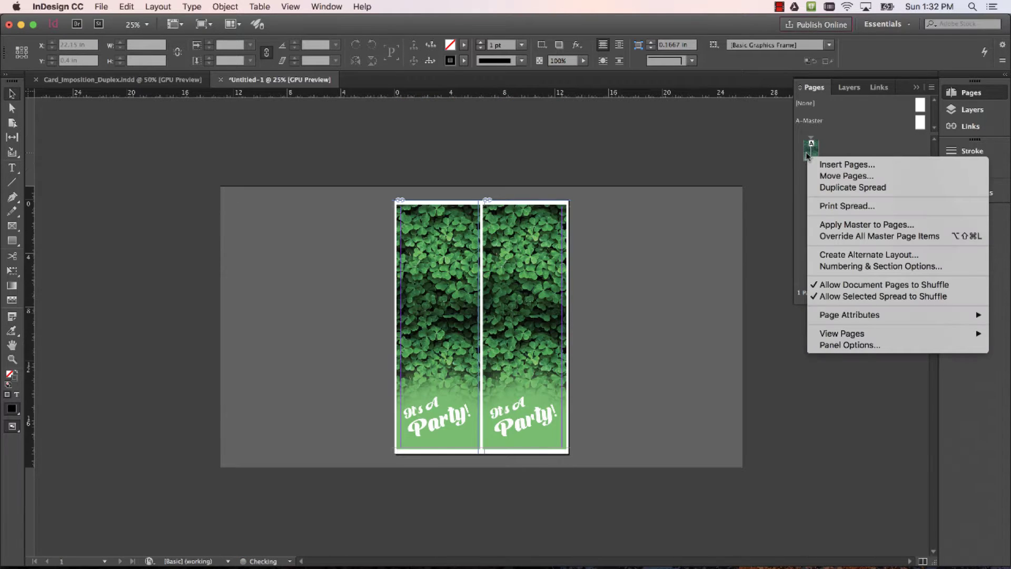
left_click(870, 188)
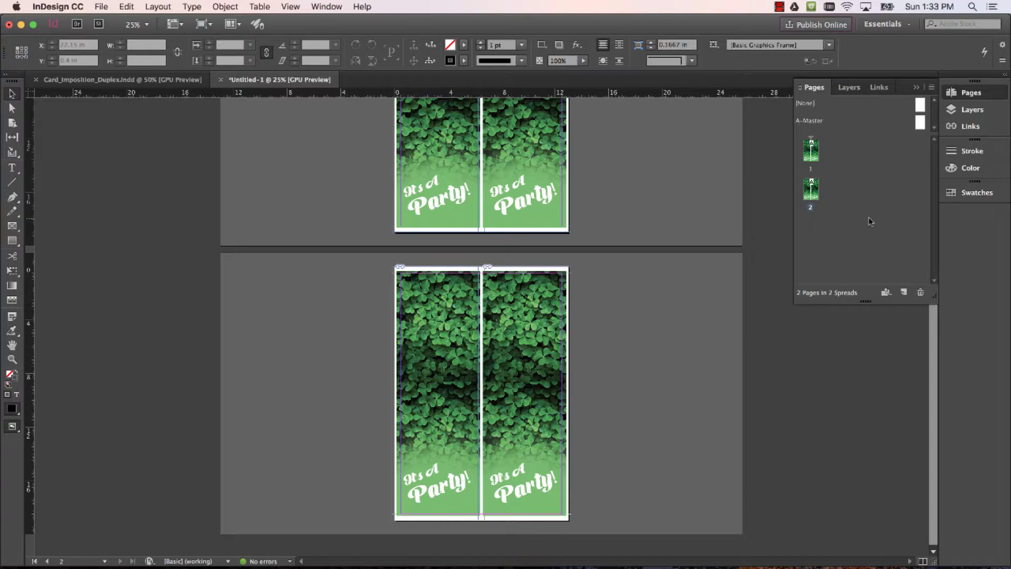
scroll(655, 212, "up", 3)
scroll(655, 211, "down", 3)
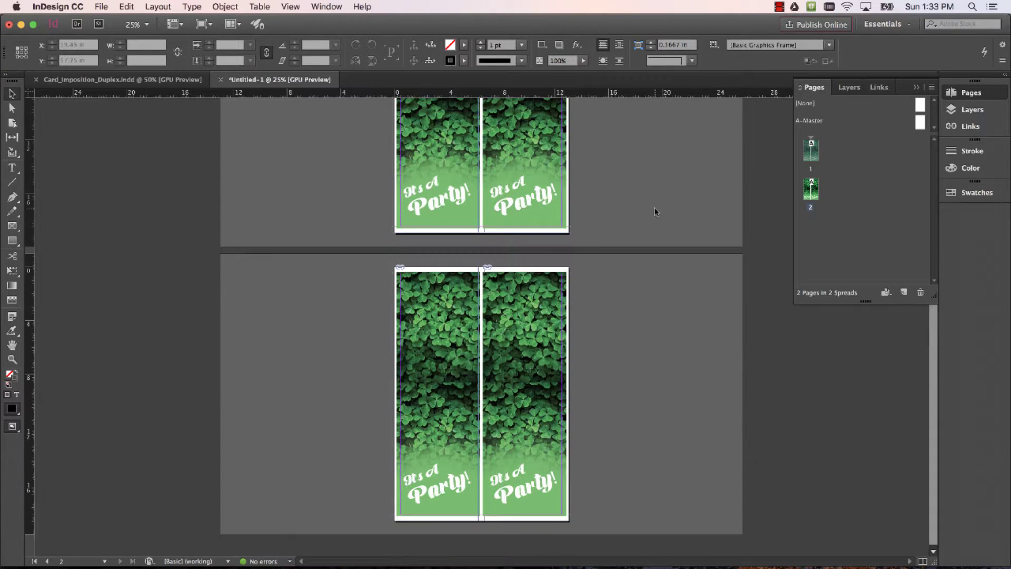
- Relink the left card on page 2 to Card_Inside.pdf and accept the layer warning
left_click(528, 321)
left_click(437, 326)
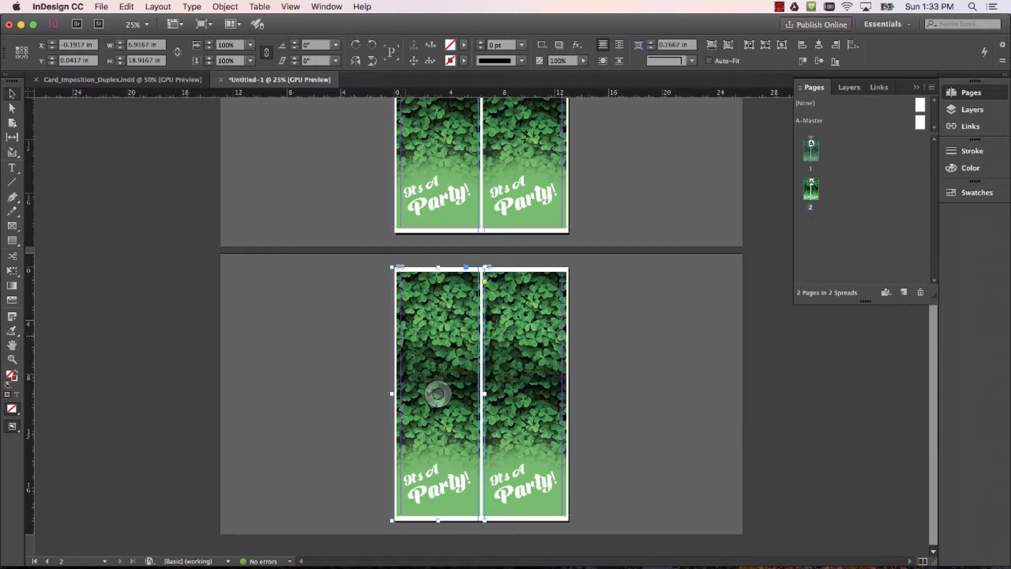
left_click(971, 128)
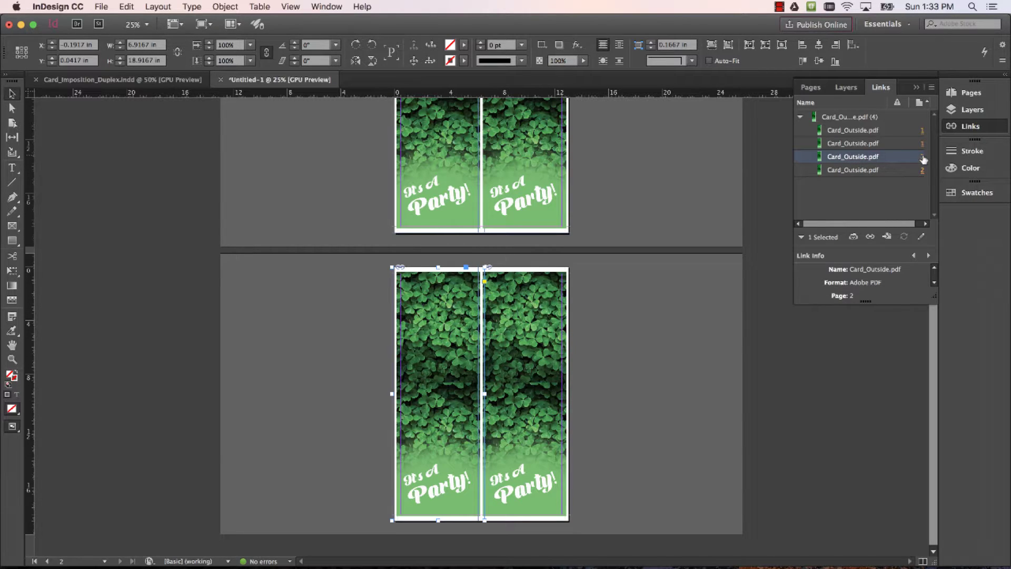
left_click(869, 236)
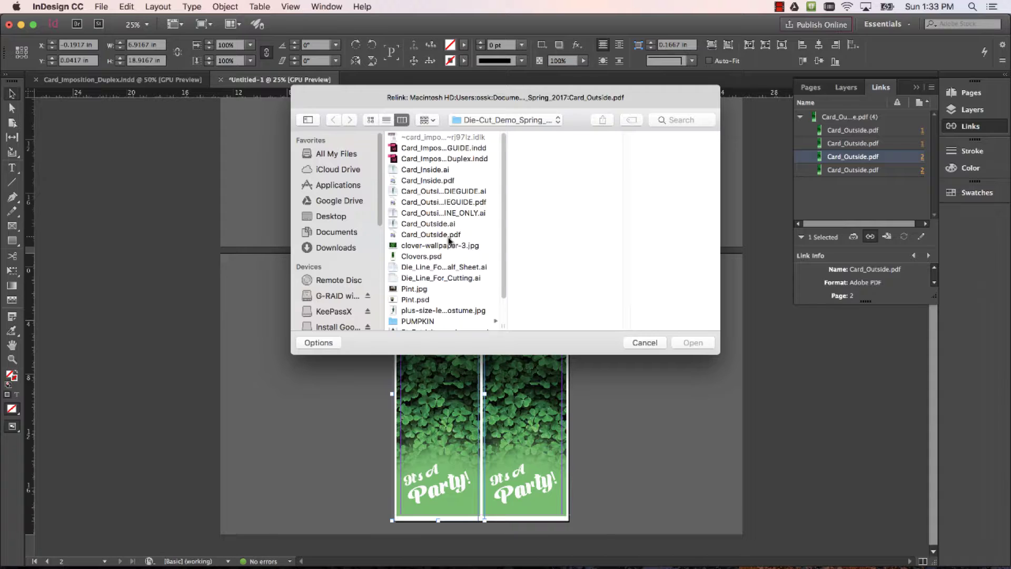
left_click(431, 182)
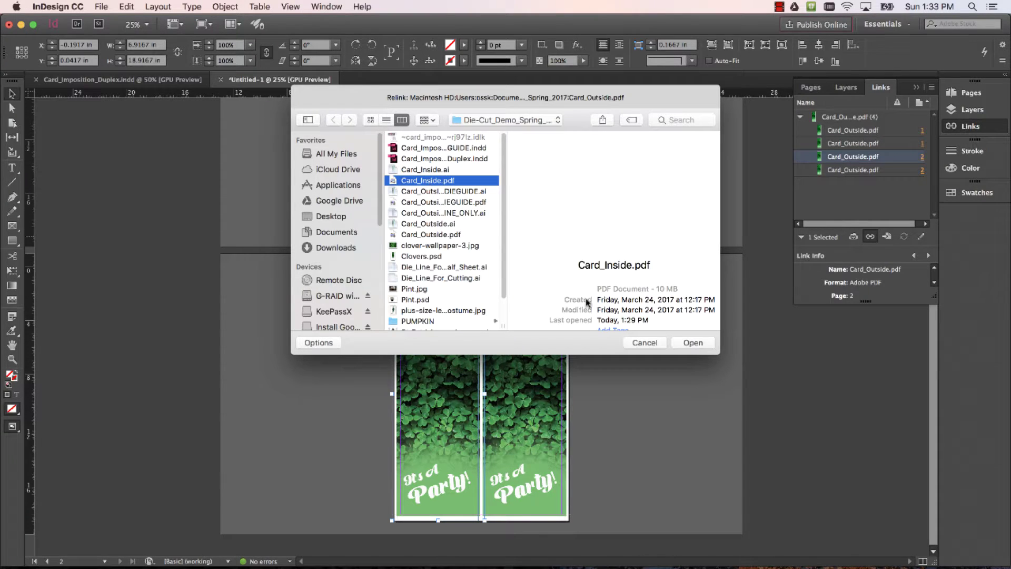
left_click(693, 343)
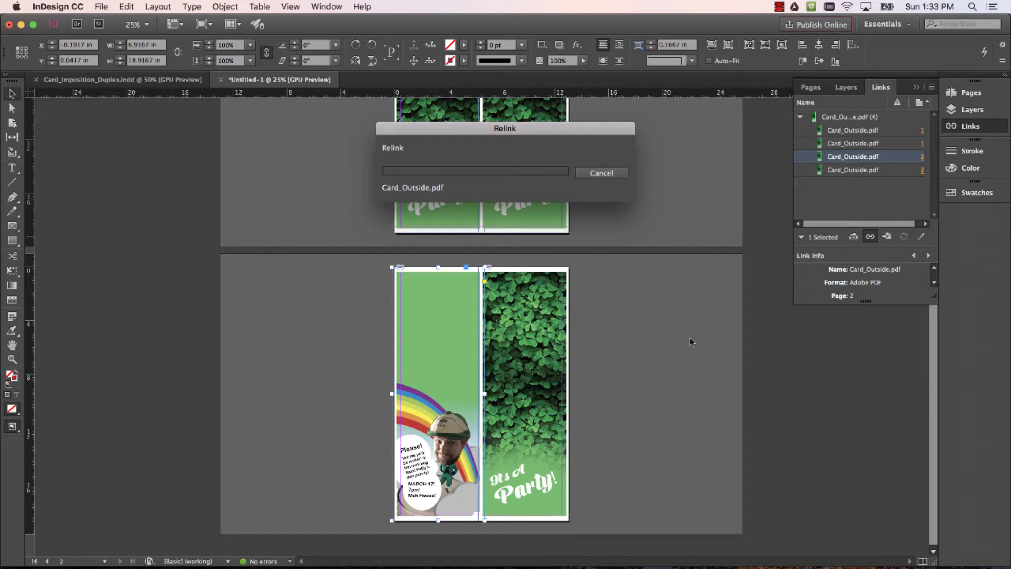
left_click(614, 332)
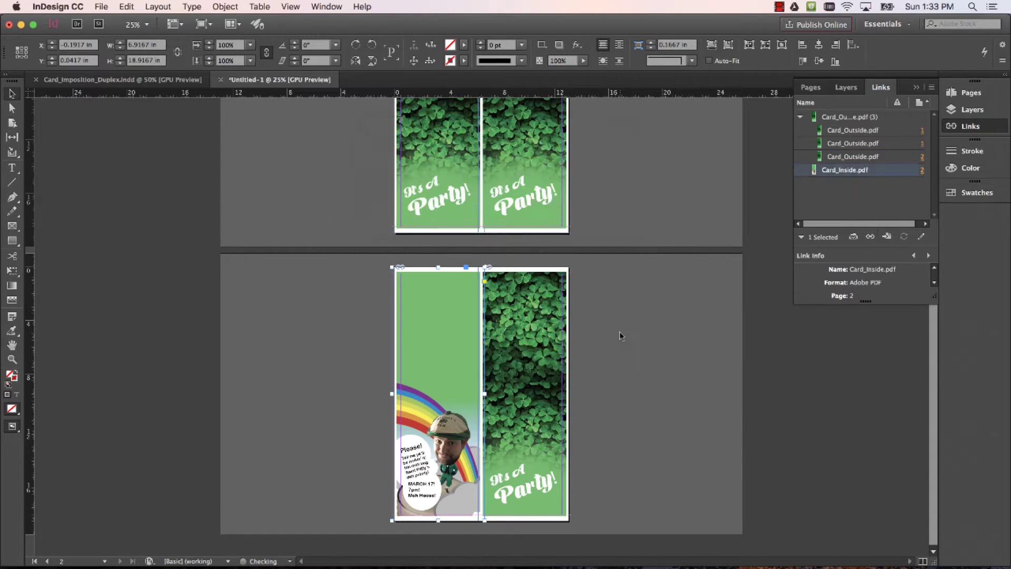
- Relink the right card on page 2 to Card_Inside.pdf, accept the layer warning, and compare both pages
scroll(620, 334, "up", 5)
scroll(620, 334, "down", 5)
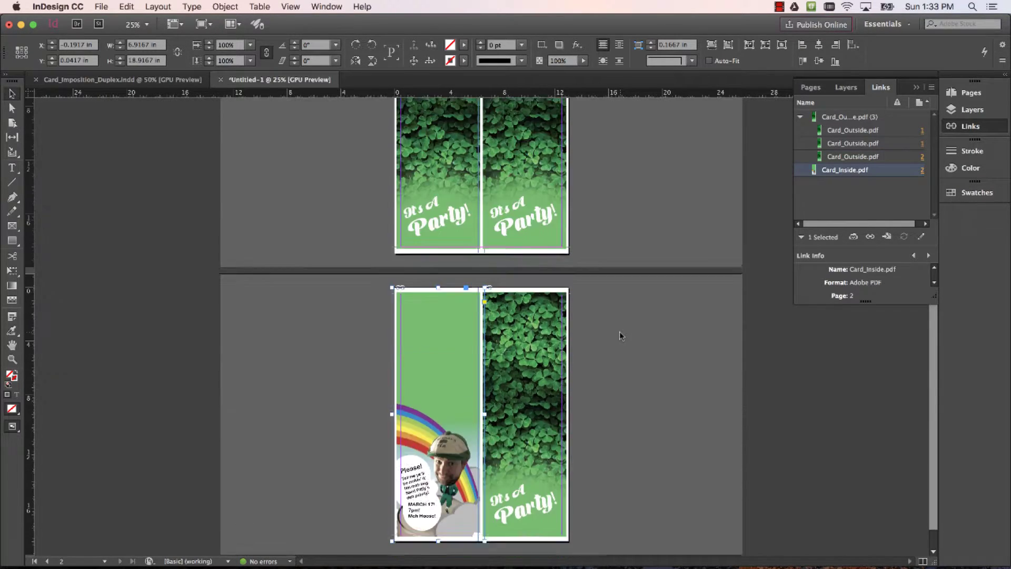
left_click(543, 345)
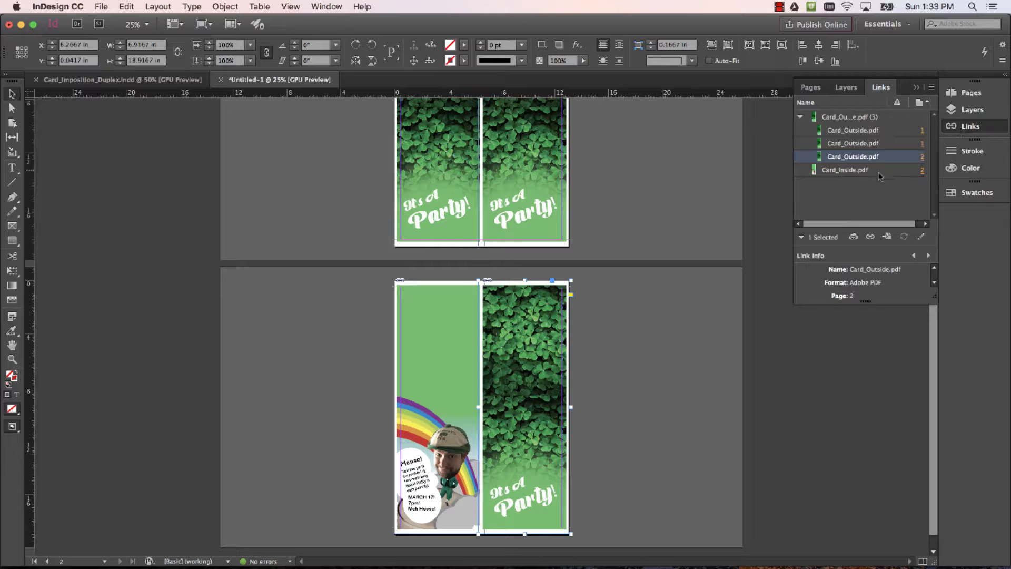
left_click(870, 236)
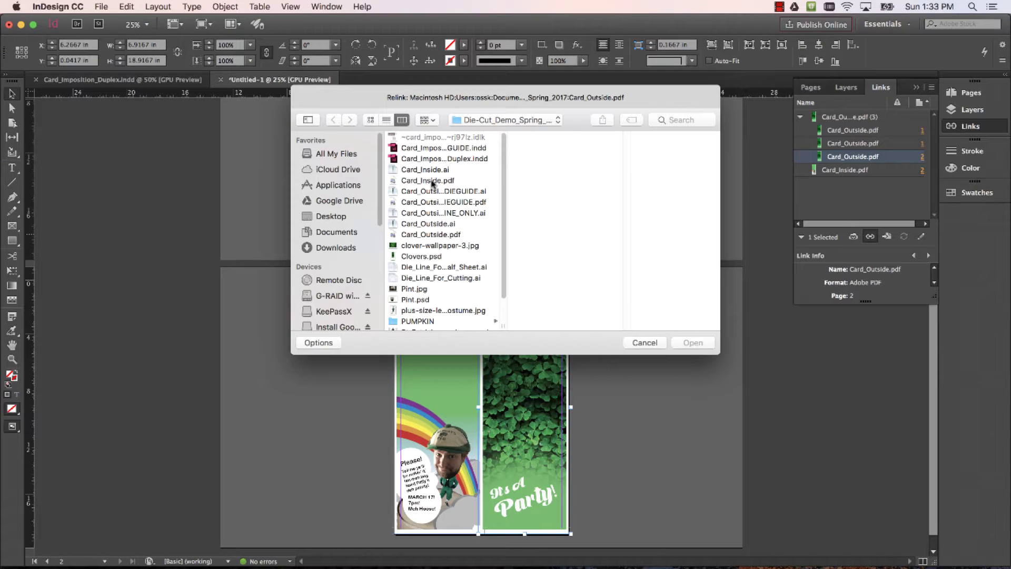
left_click(432, 182)
left_click(697, 344)
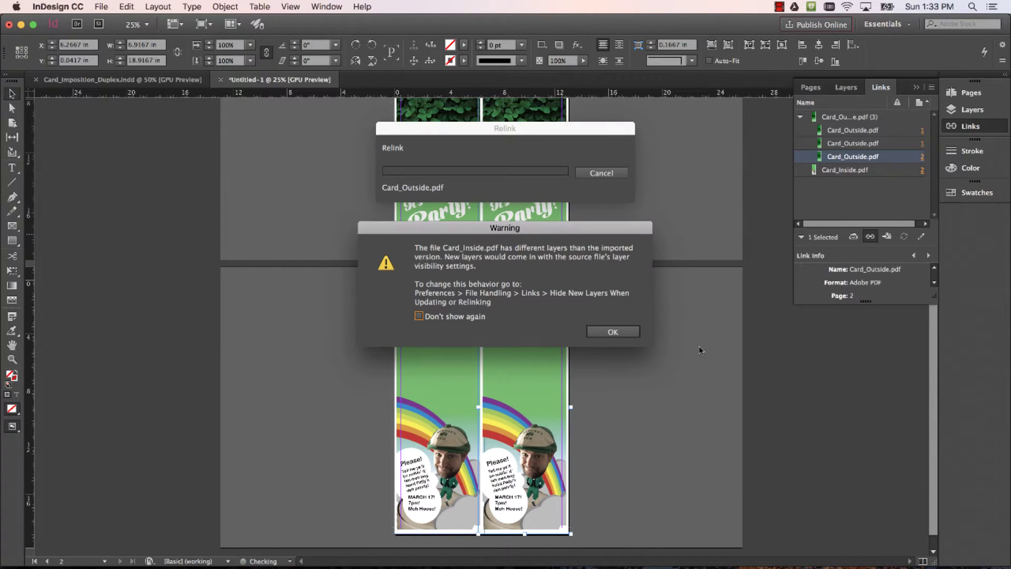
left_click(613, 332)
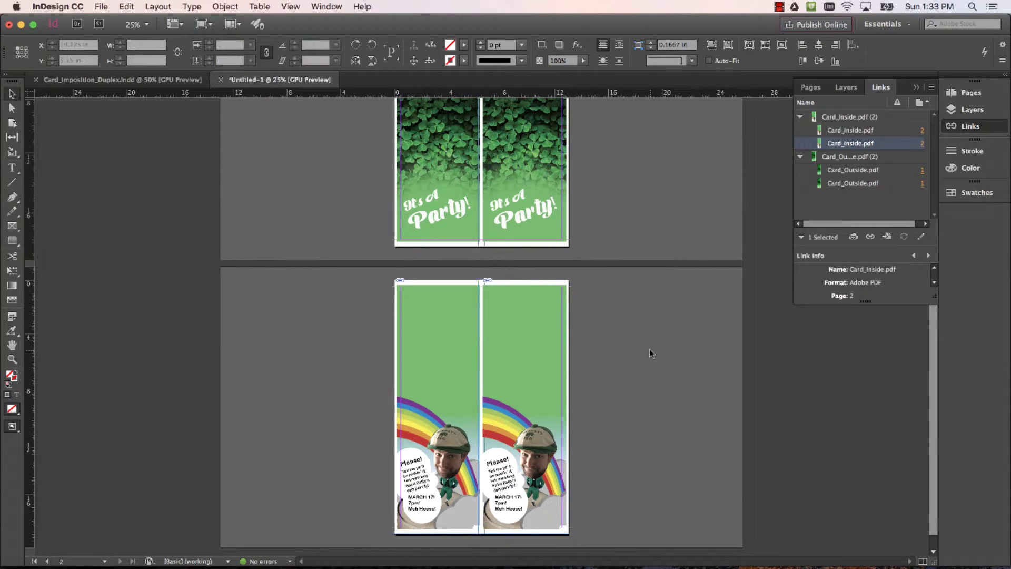
left_click(649, 352)
scroll(649, 351, "up", 5)
scroll(651, 353, "down", 3)
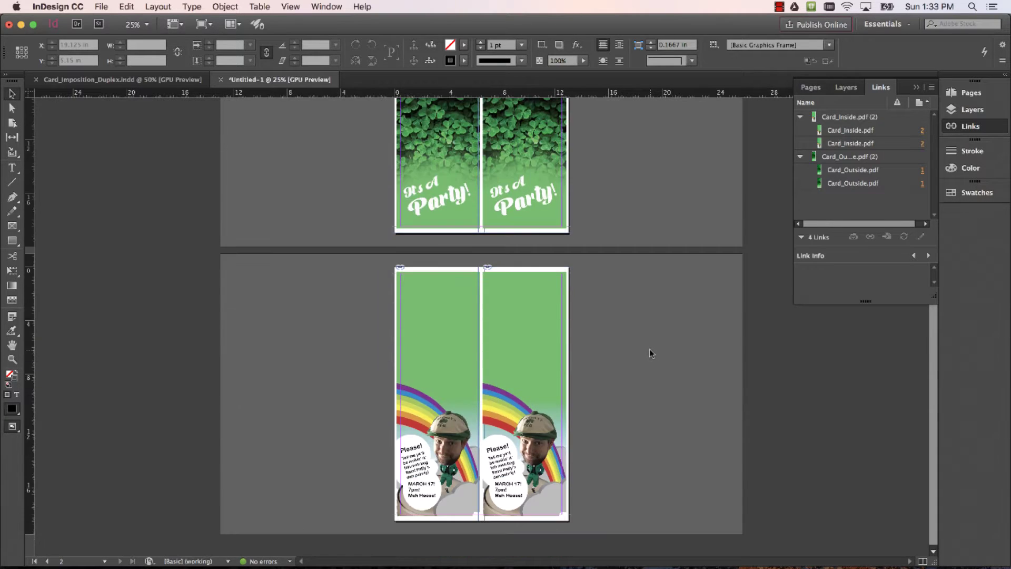
- Compare the orientation of the outside cards on page 1 with the inside cards on page 2
scroll(651, 353, "up", 3)
scroll(651, 353, "down", 3)
scroll(650, 353, "up", 3)
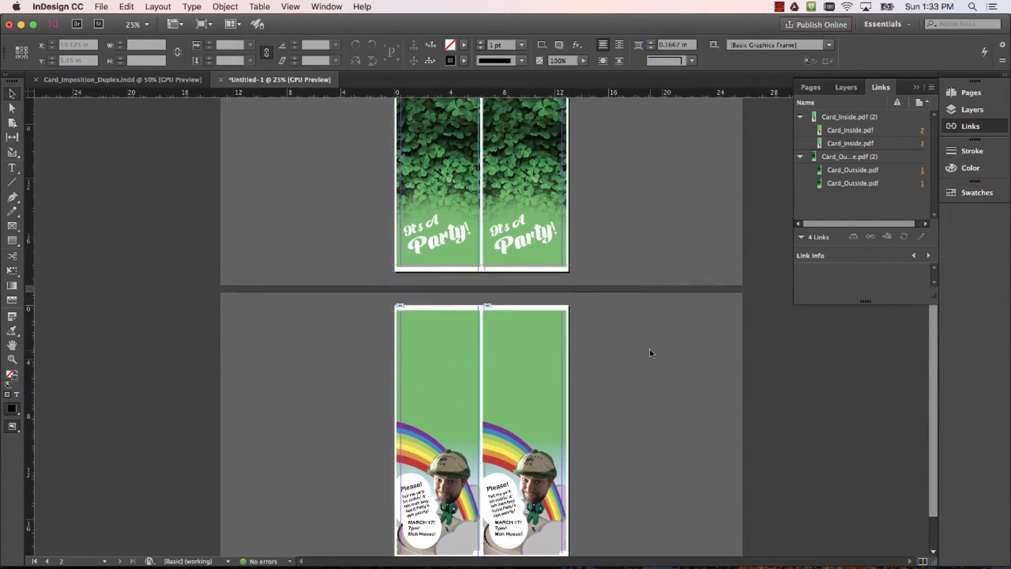
scroll(651, 353, "down", 3)
scroll(651, 353, "up", 3)
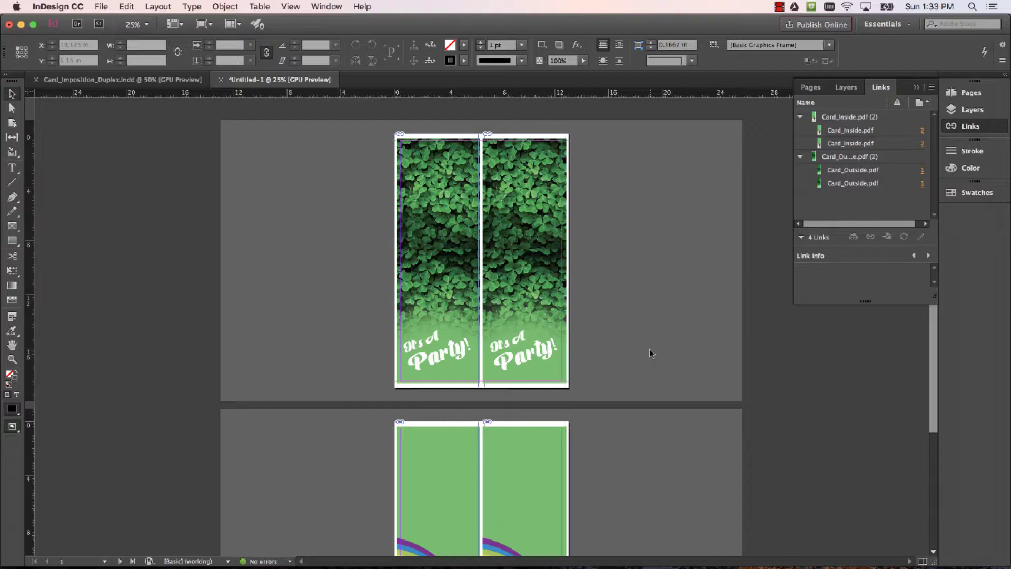
scroll(651, 353, "down", 3)
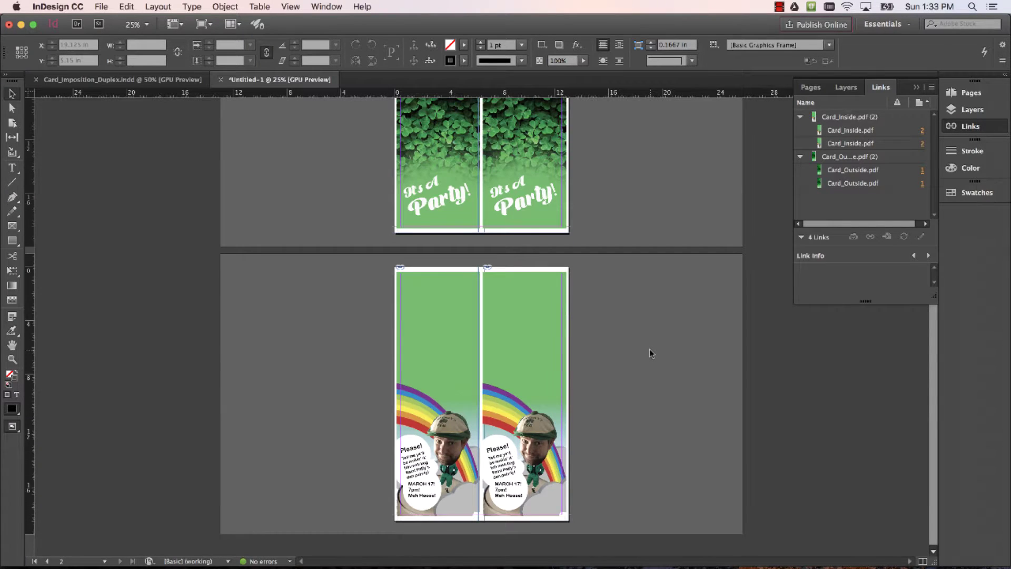
scroll(651, 353, "up", 3)
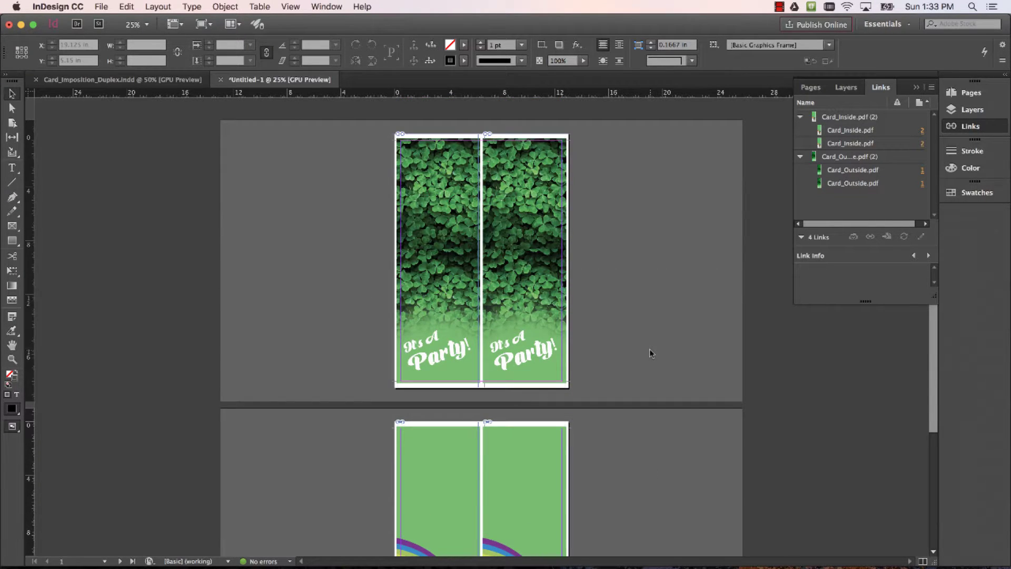
scroll(651, 353, "down", 3)
scroll(651, 353, "up", 3)
scroll(651, 352, "down", 3)
scroll(651, 351, "up", 3)
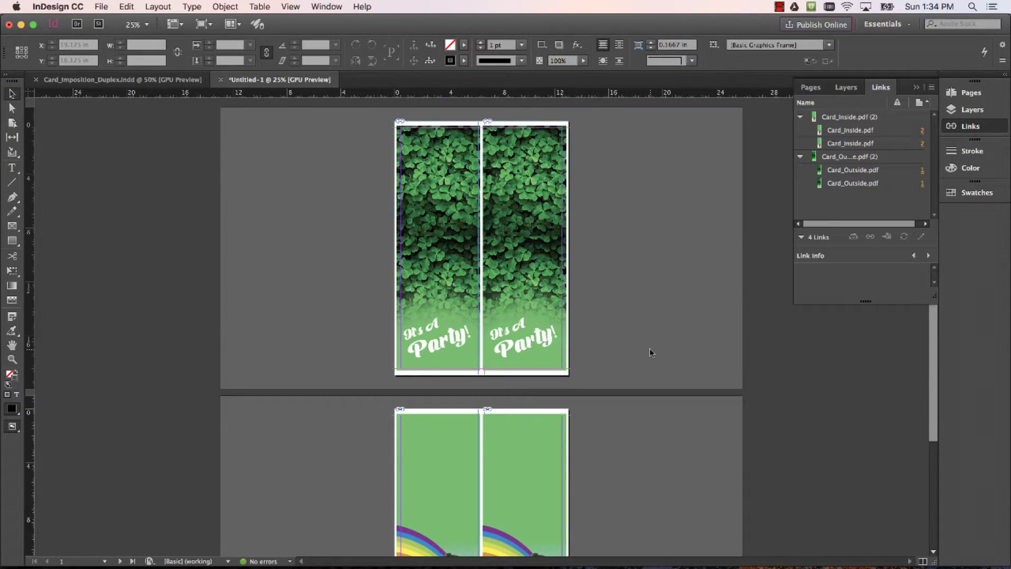
scroll(652, 353, "down", 3)
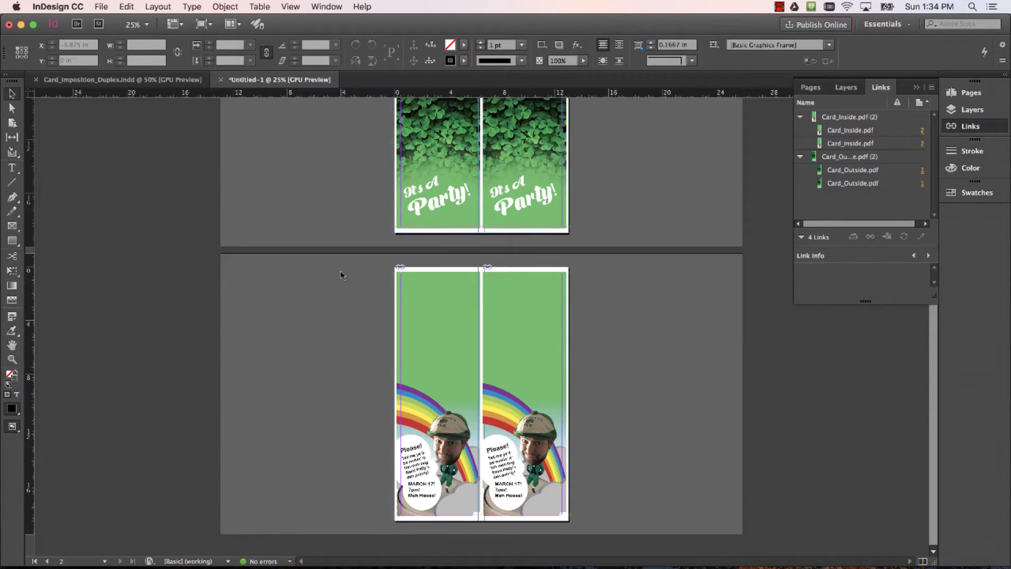
- Try rotating both inside cards on page 2 by 180 degrees, undo the rotation, and deselect the cards
left_click_drag(334, 294, 675, 439)
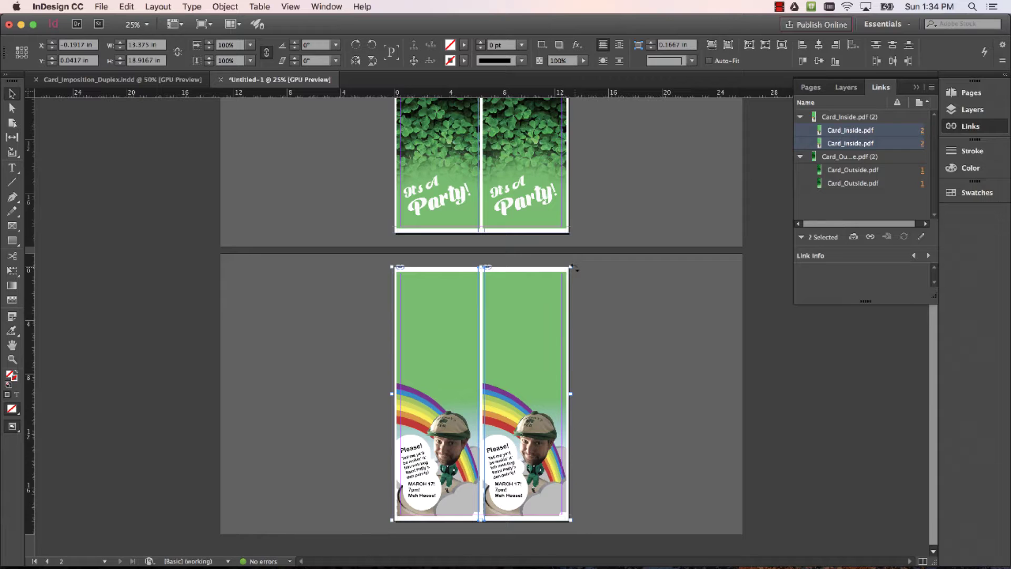
left_click_drag(575, 267, 465, 489)
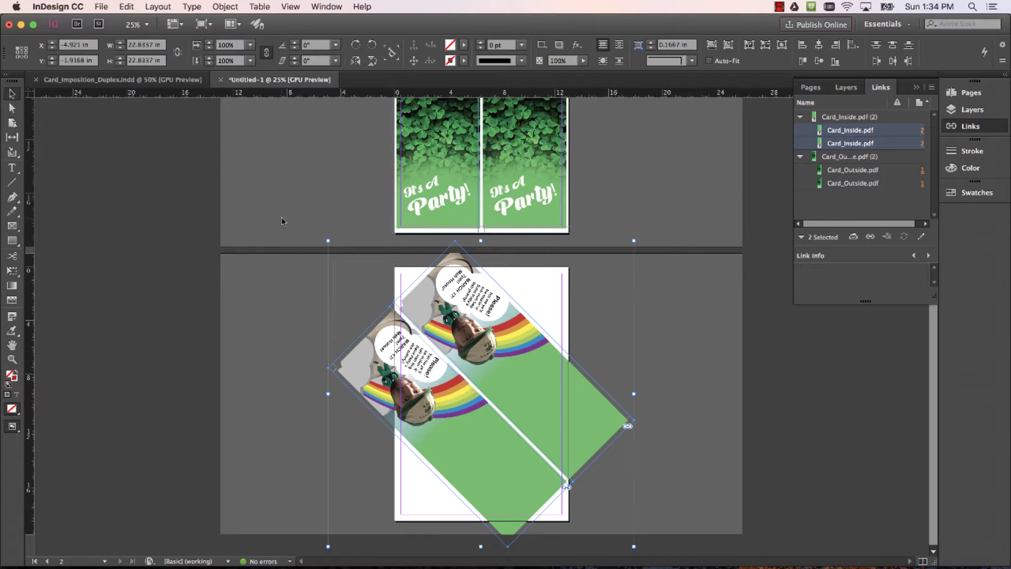
left_click_drag(325, 237, 597, 286)
key("super+z")
key("super+z")
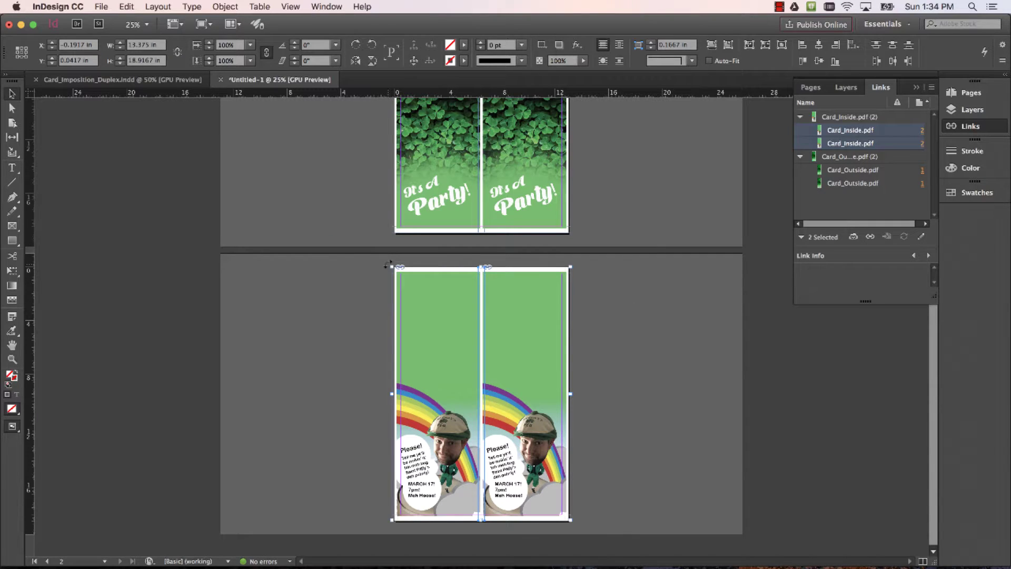
left_click_drag(388, 265, 532, 453)
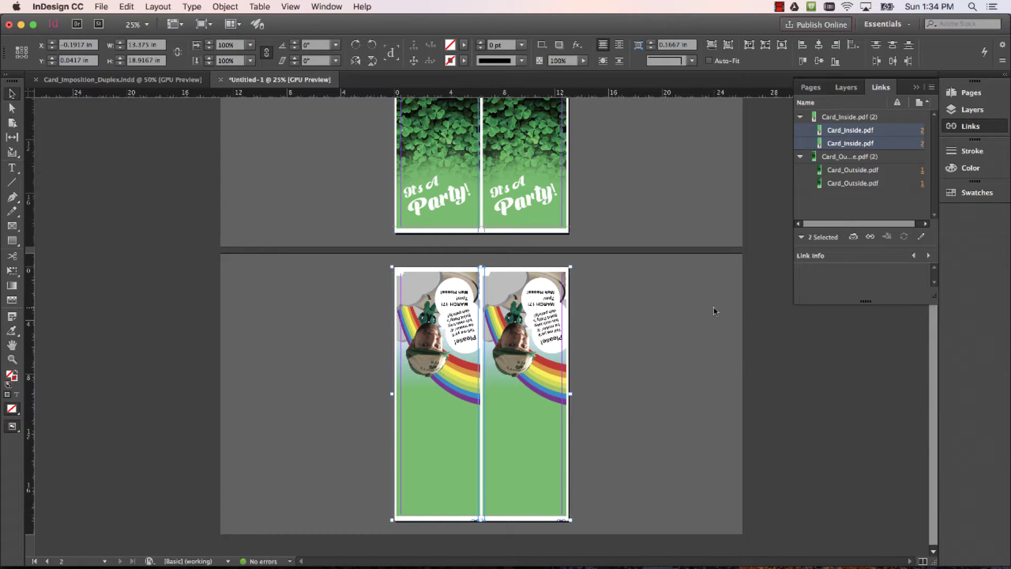
key("super+z")
left_click(674, 311)
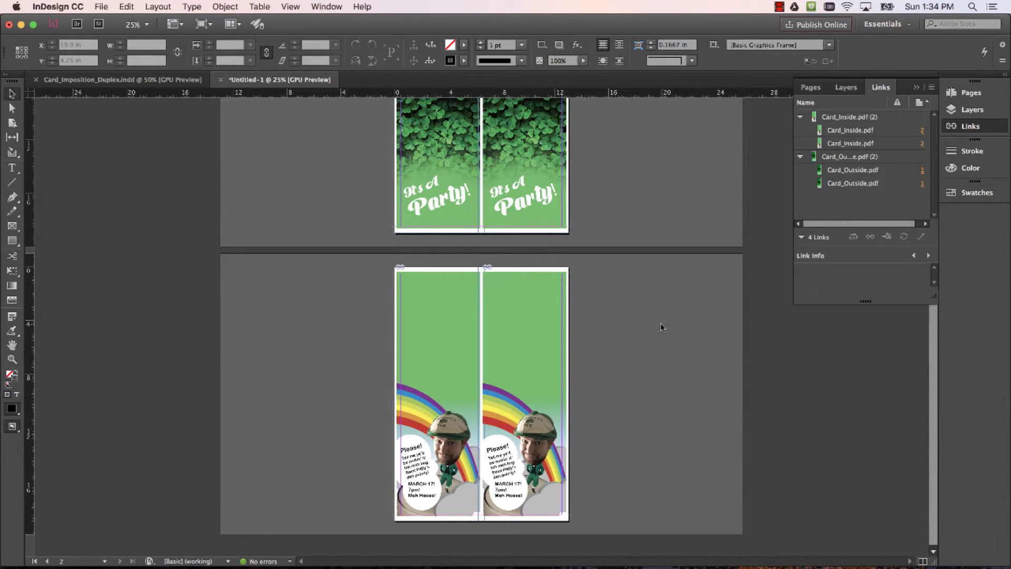
- Save the document as Print_File in a new folder named Card_Diecut inside the die-cut demo folder
scroll(660, 327, "up", 3)
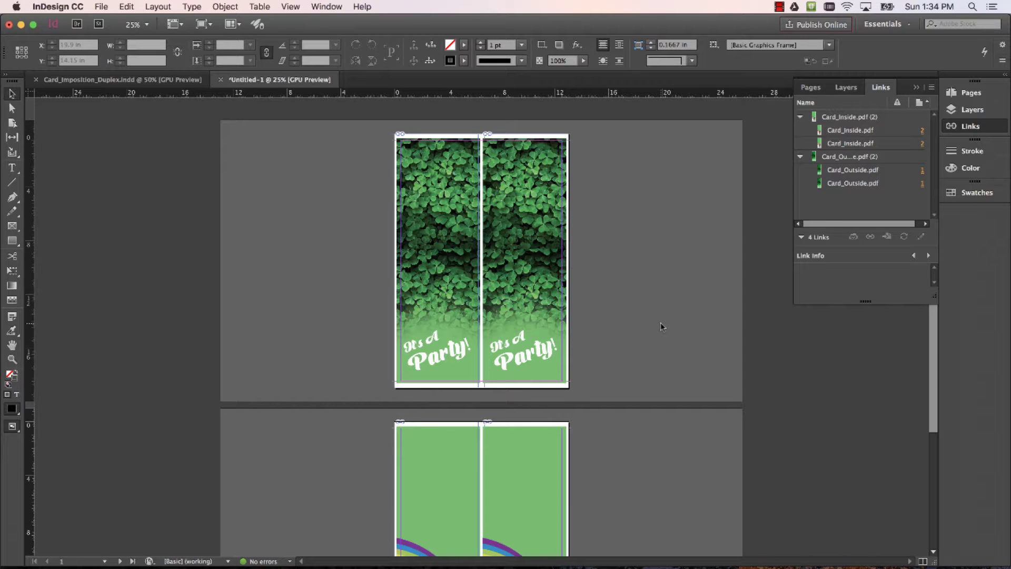
scroll(660, 322, "down", 2)
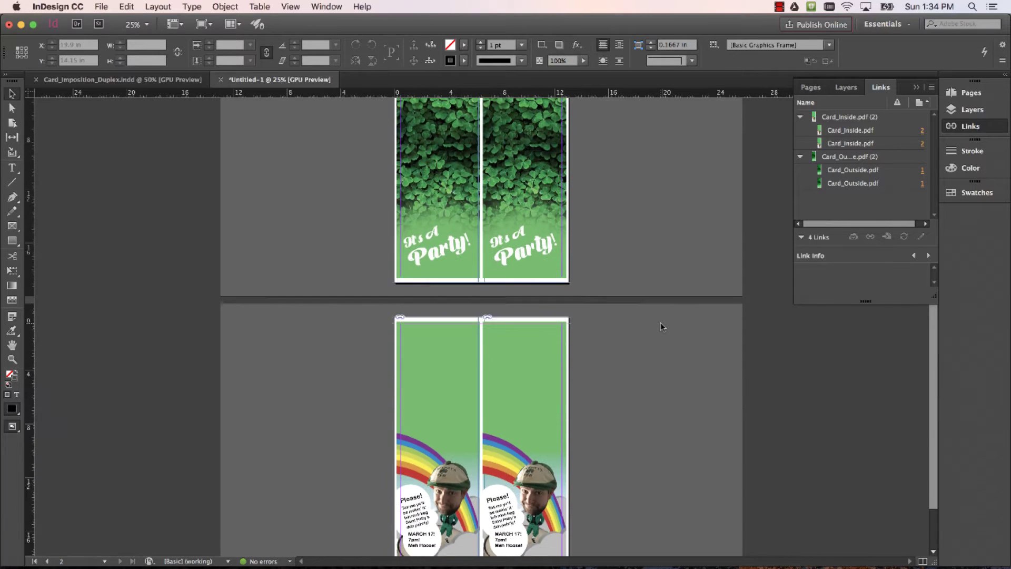
scroll(660, 322, "up", 2)
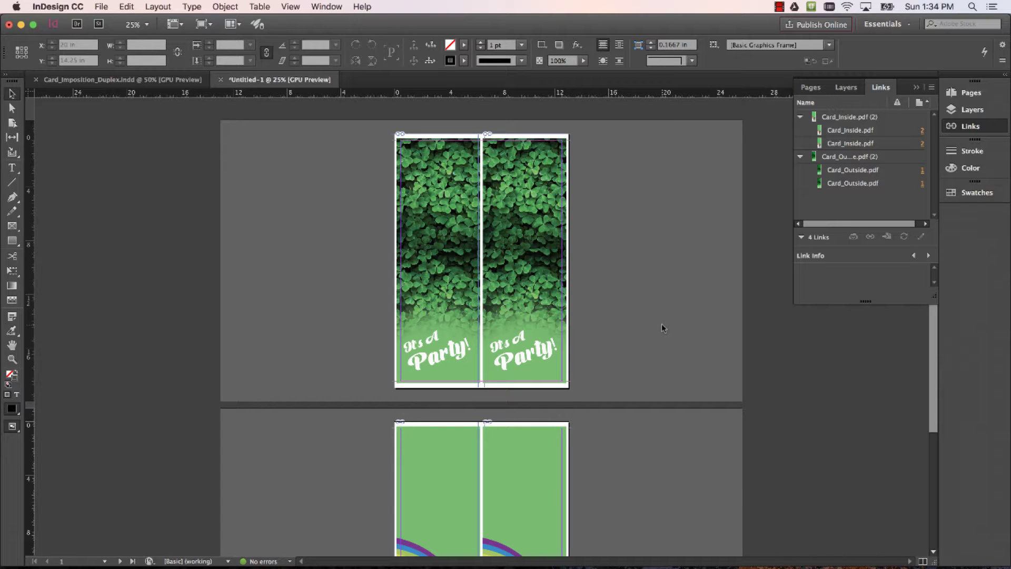
key("super+s")
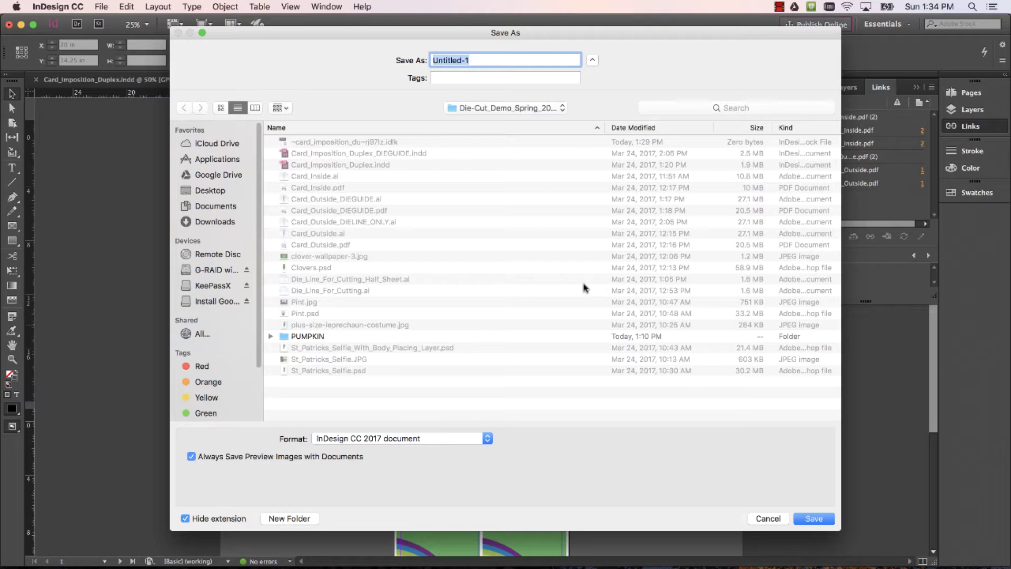
left_click(293, 519)
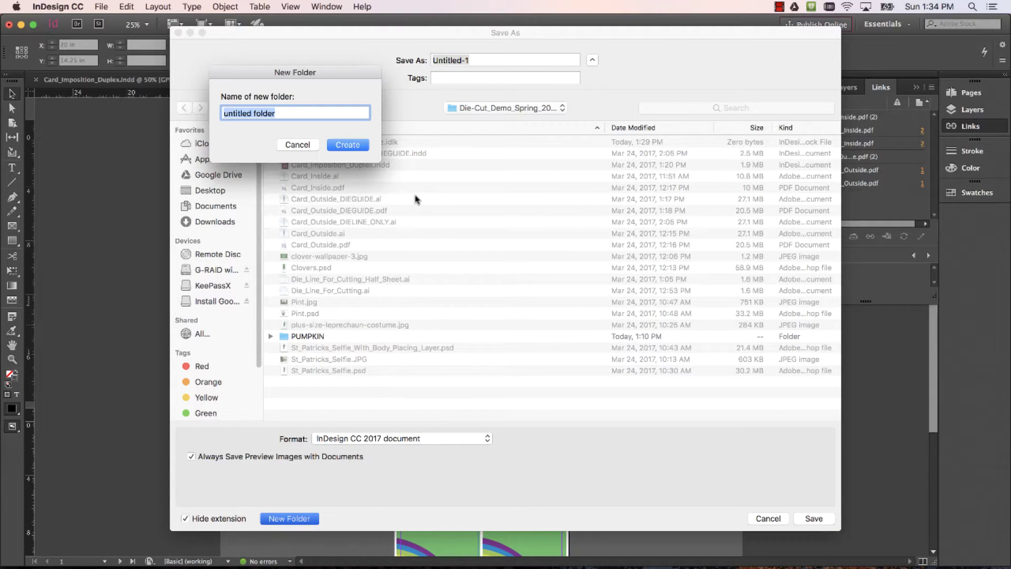
type("Card_D")
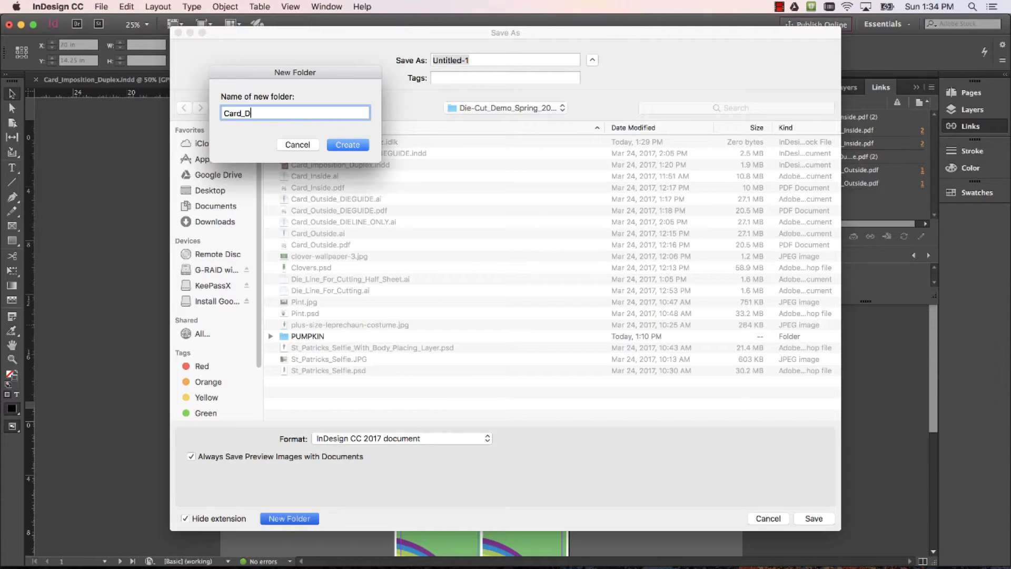
type("iecut")
key("Return")
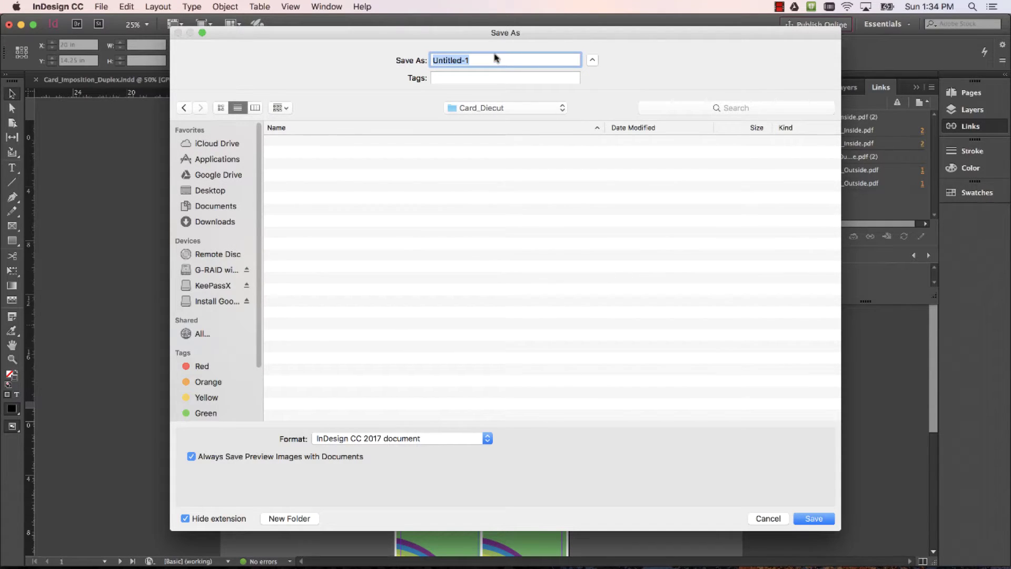
type("Print_F")
key("Return")
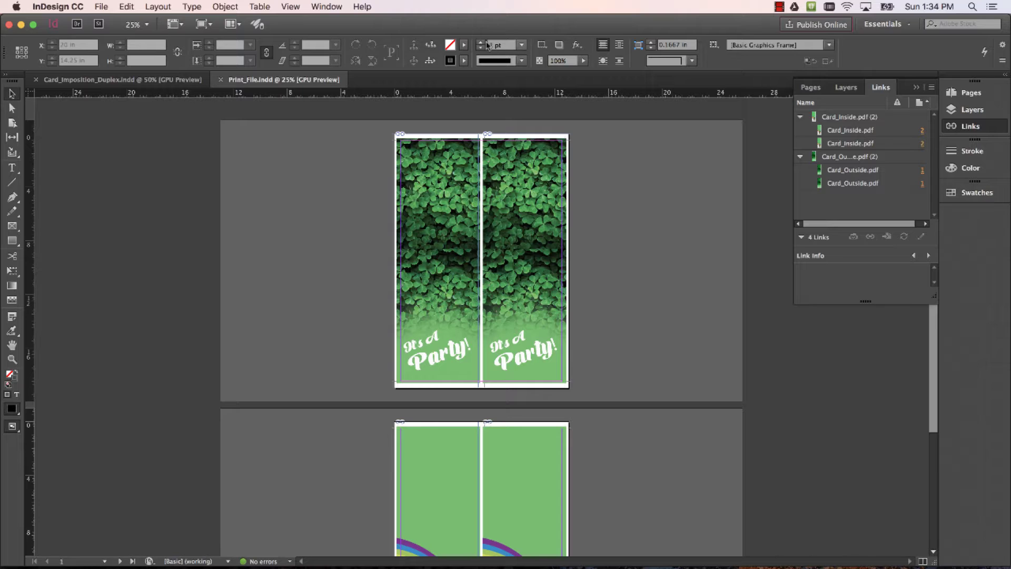
- Save the document under the new name Print_File_Cut_Reference in the Card_Diecut folder
scroll(524, 219, "down", 3)
scroll(524, 219, "down", 1)
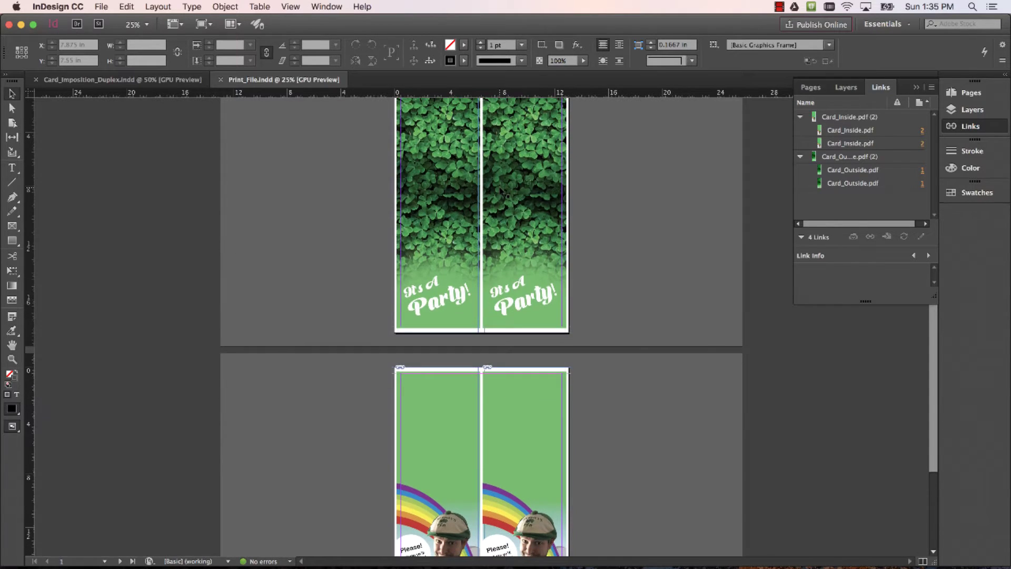
key("super+shift+s")
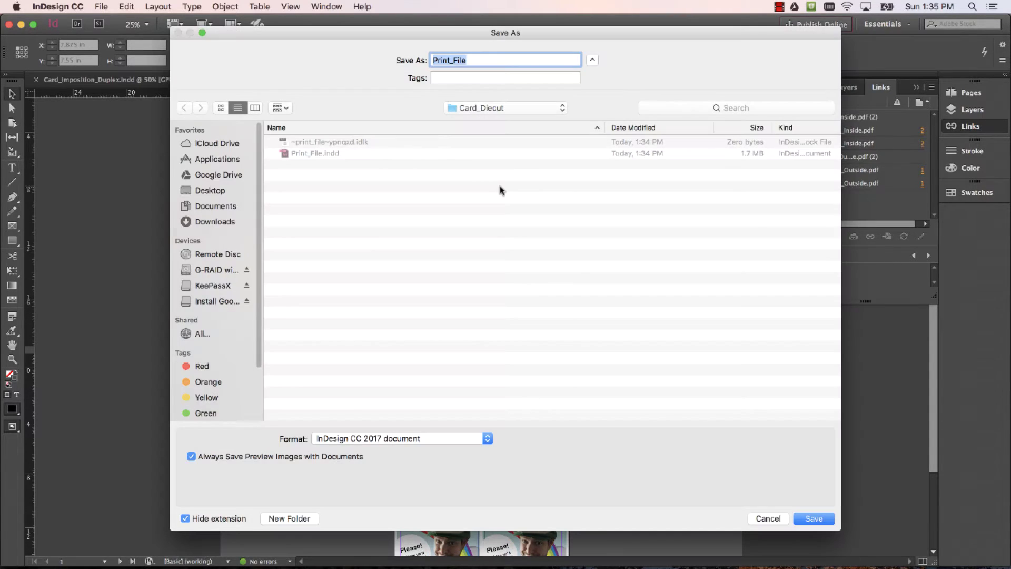
left_click(478, 58)
type("_Cut_Refer")
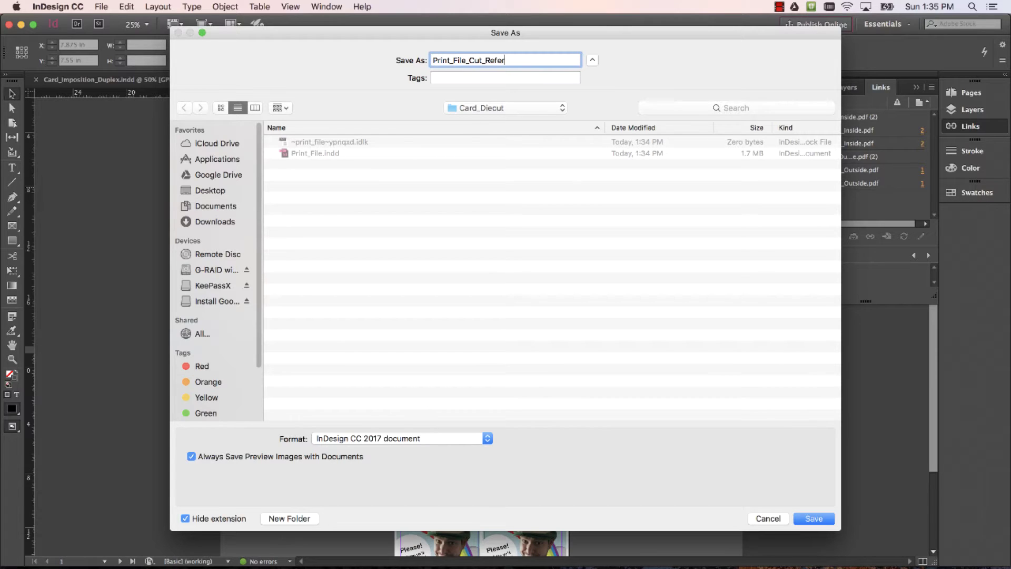
type("ence")
key("Return")
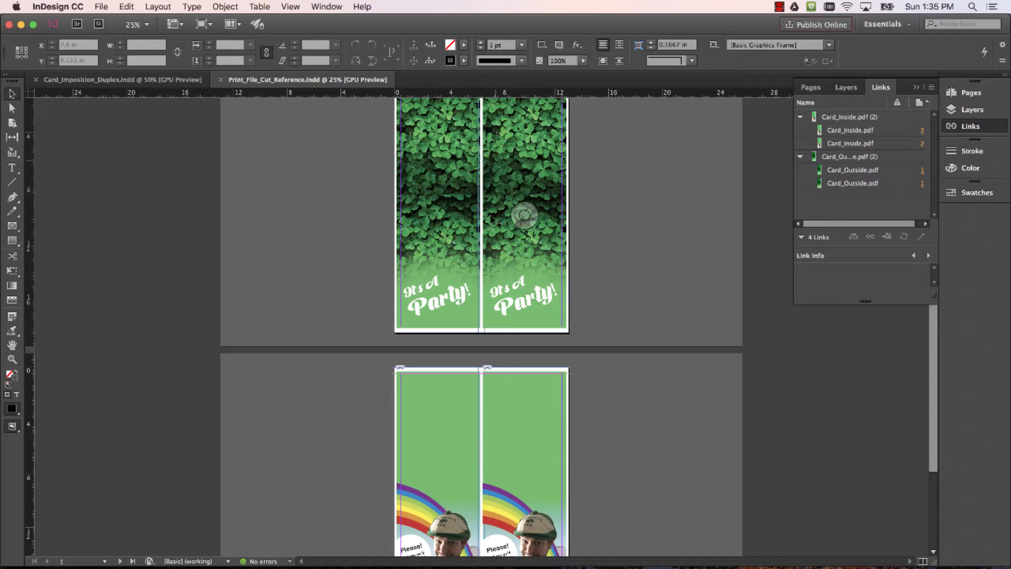
- Select the left outside card on page 1, switch to Finder, and open Card_Outside_DIEGUIDE.pdf in Preview to examine its die-cut outline
scroll(524, 237, "up", 2)
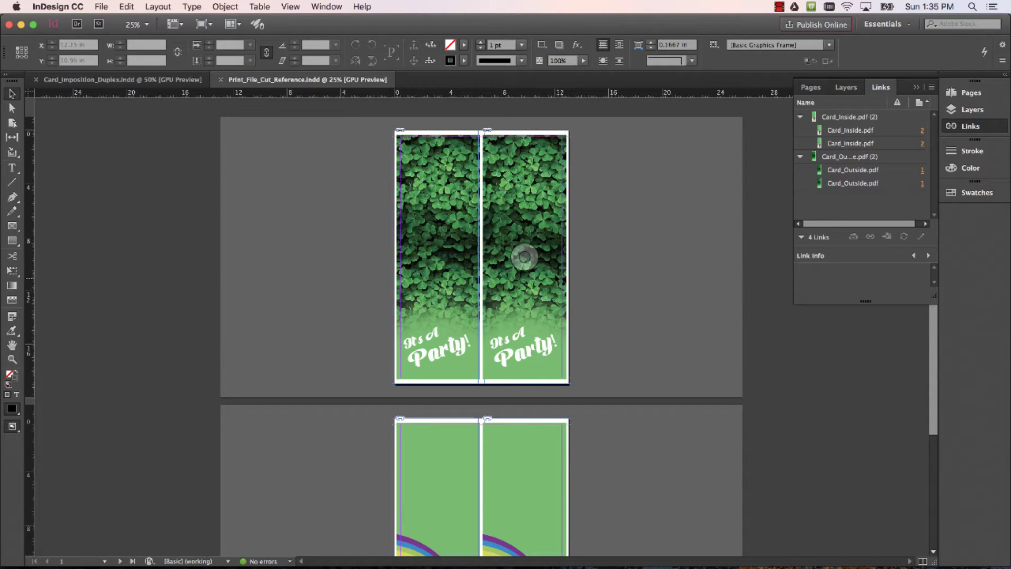
left_click(432, 247)
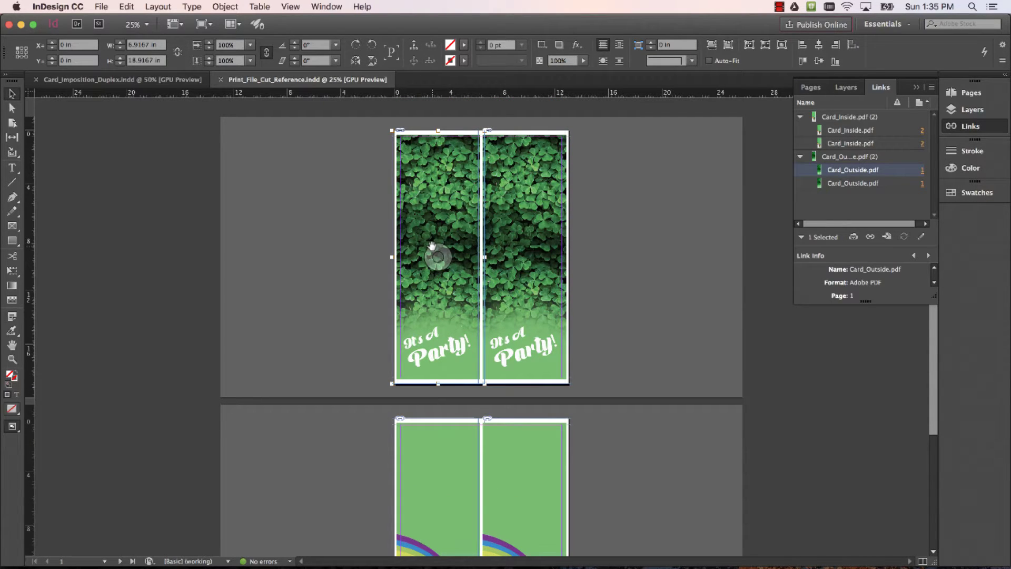
key("ctrl+Up")
left_click(437, 223)
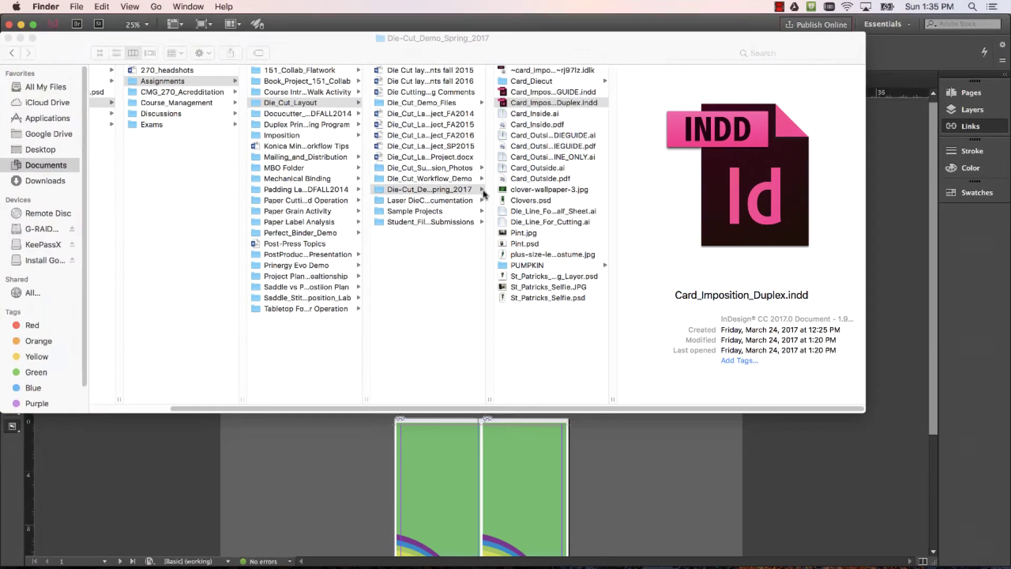
left_click(554, 156)
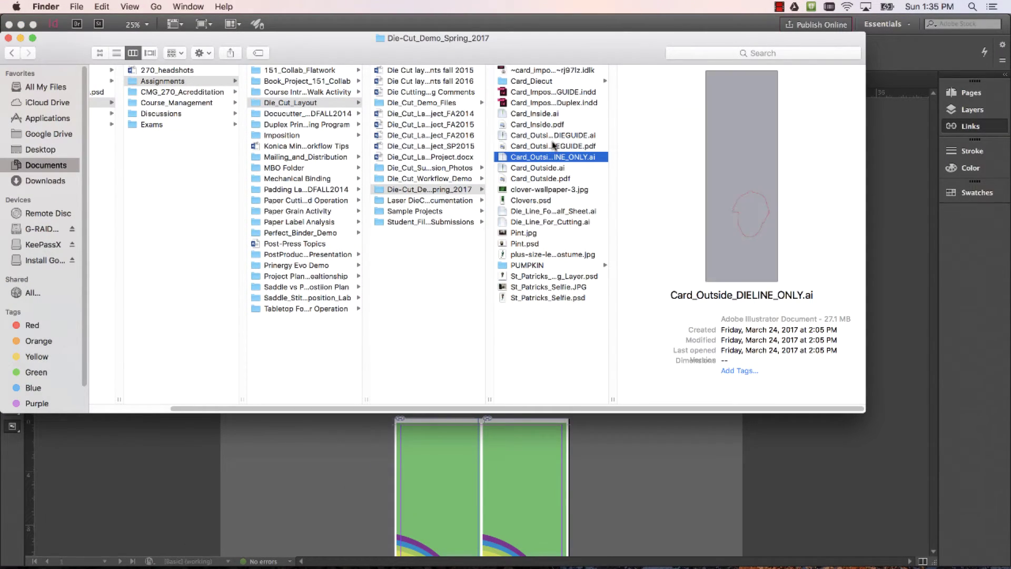
left_click(554, 144)
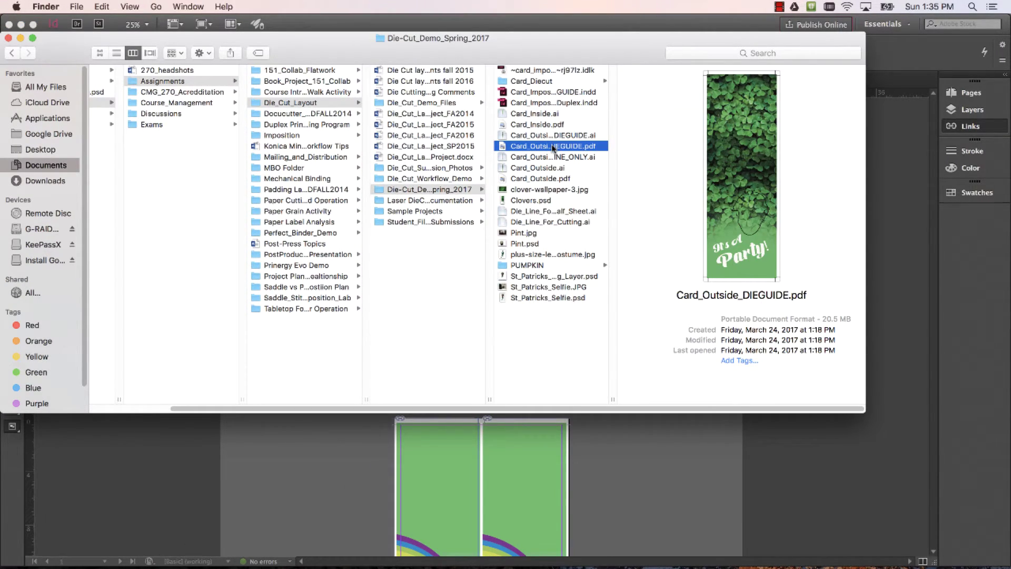
double_click(553, 147)
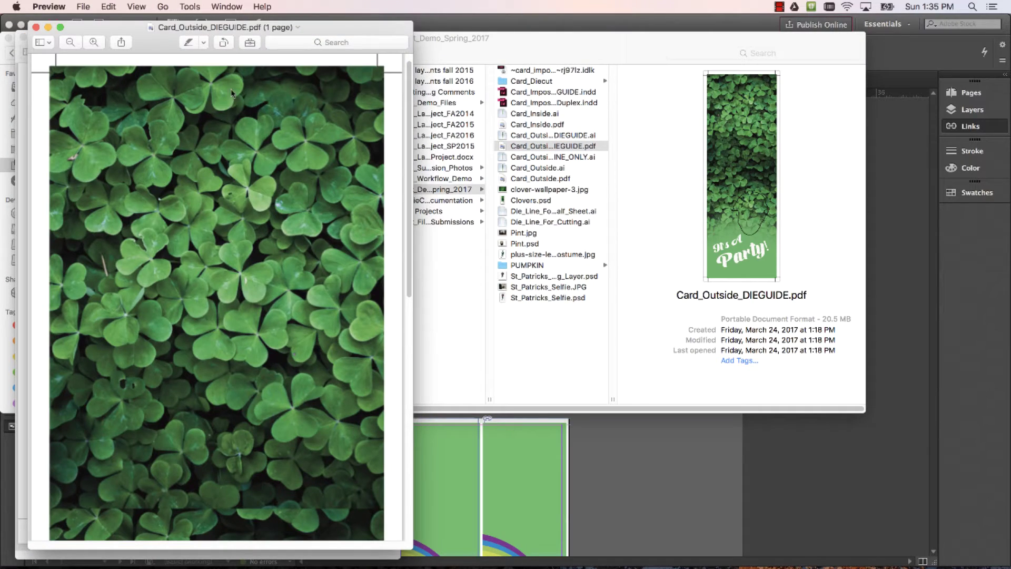
left_click_drag(207, 31, 367, 30)
scroll(398, 152, "down", 3)
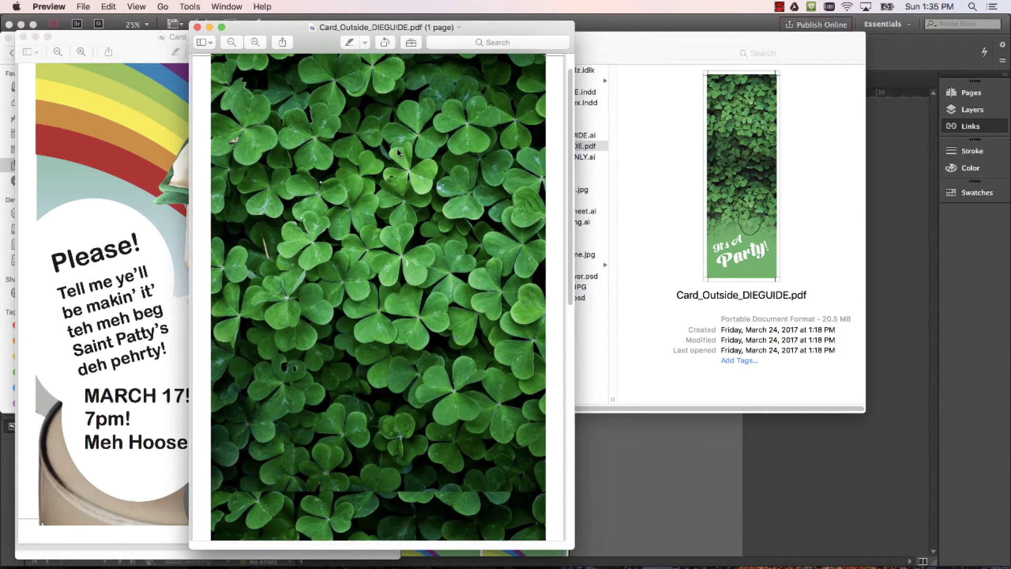
scroll(399, 153, "down", 10)
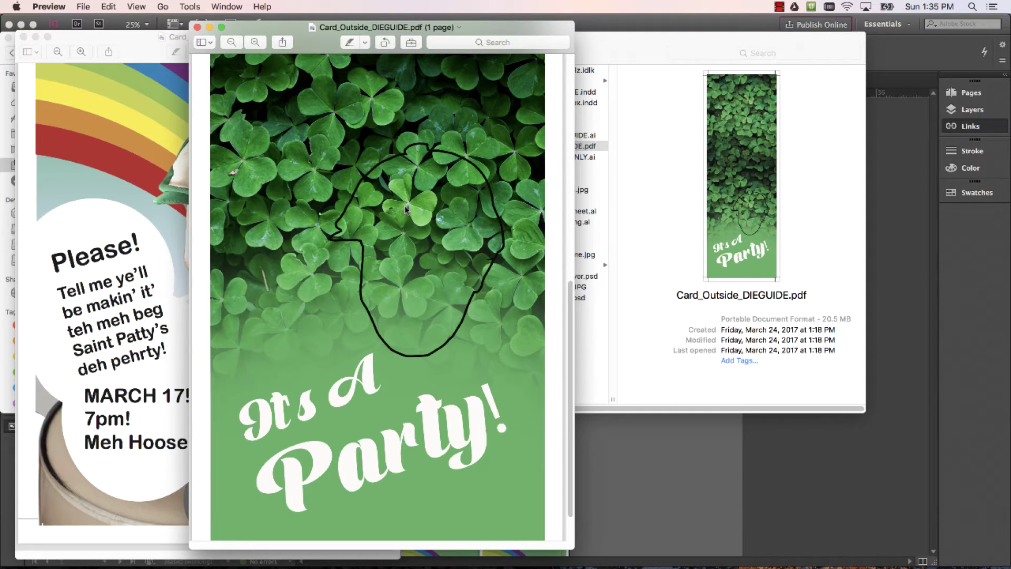
- Return to the InDesign document and relink the left outside card on page 1 to Card_Outside_DIEGUIDE.pdf
left_click(646, 485)
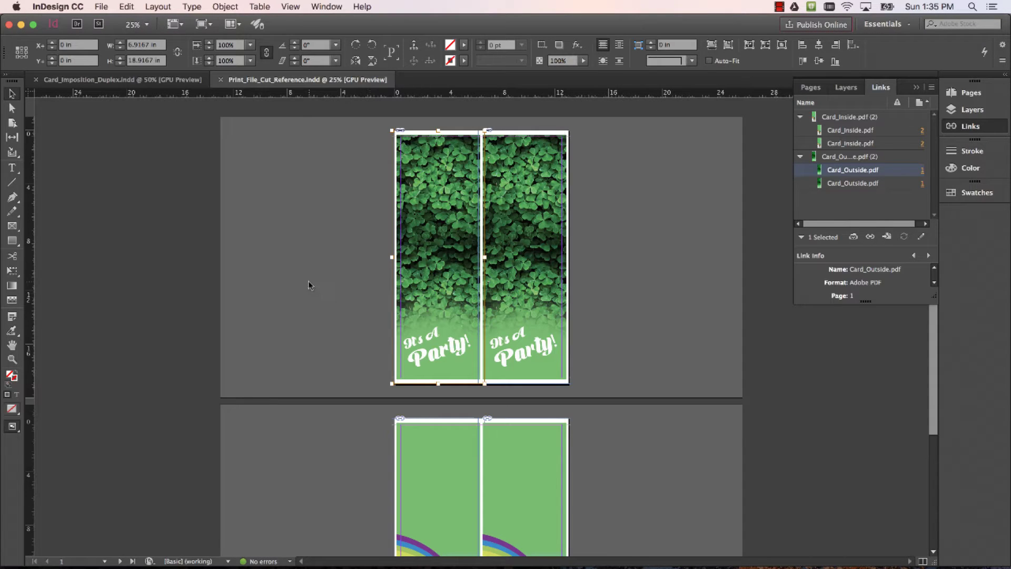
left_click(426, 261)
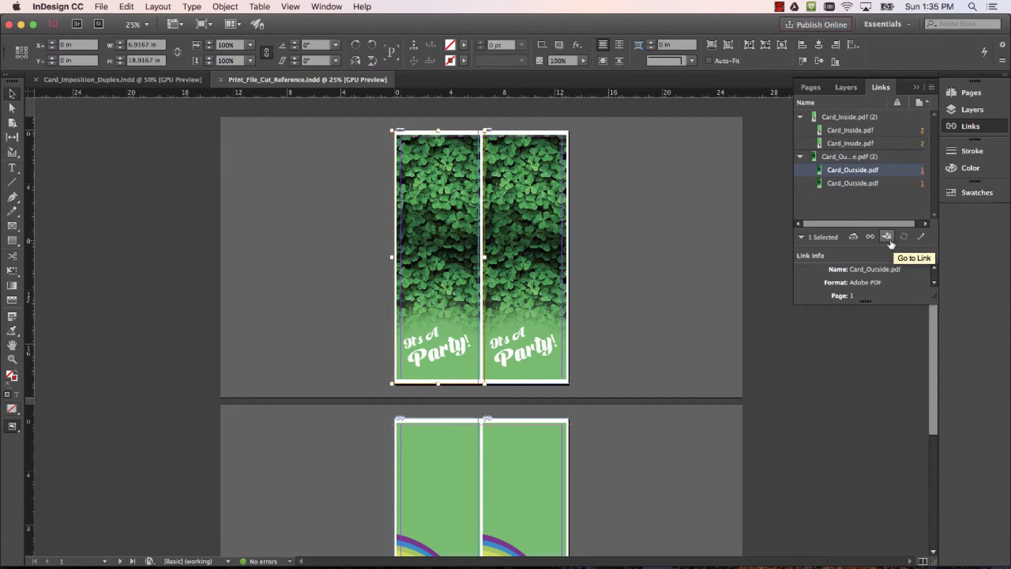
left_click(871, 237)
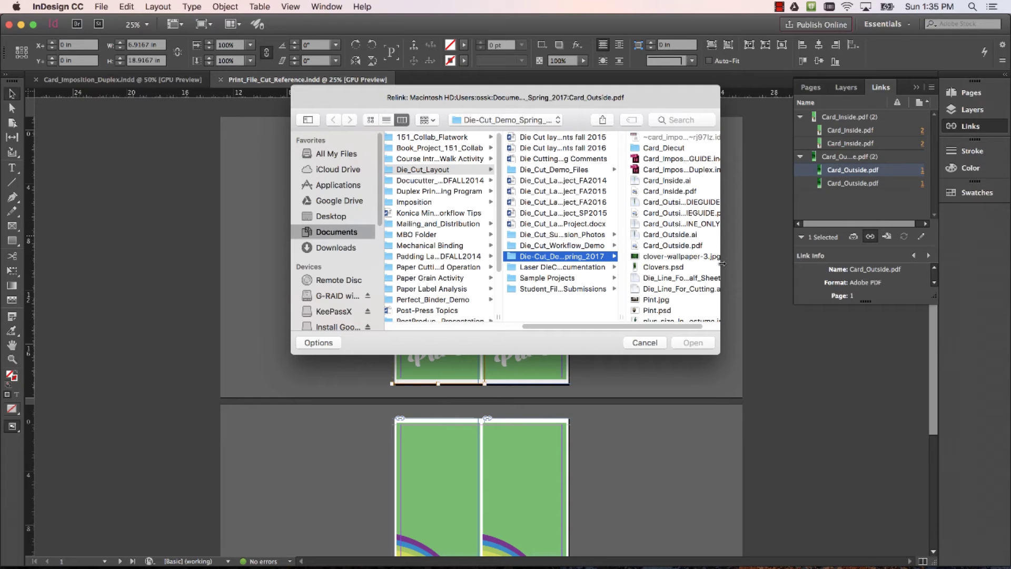
left_click_drag(722, 264, 808, 267)
left_click(758, 214)
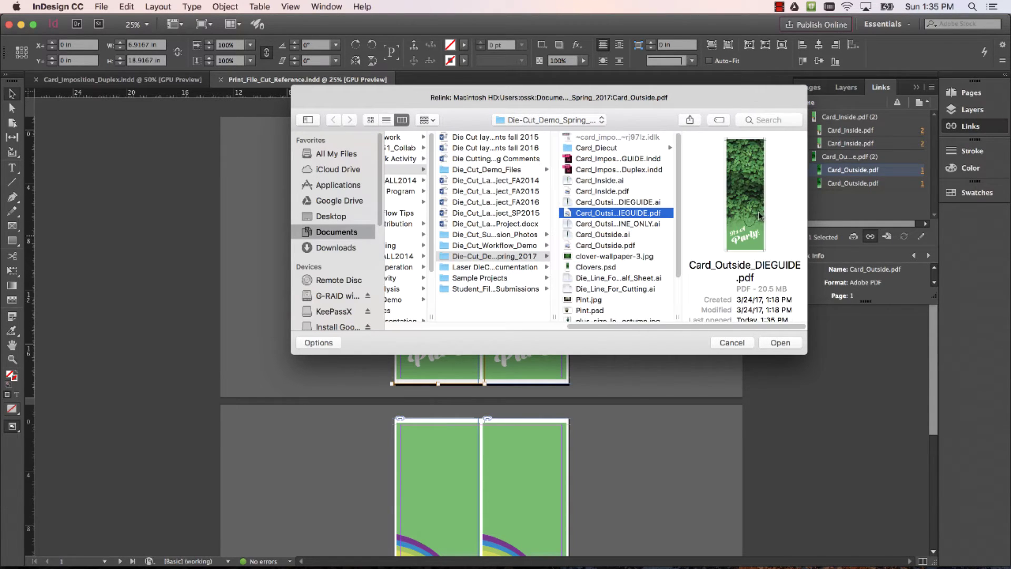
left_click(779, 343)
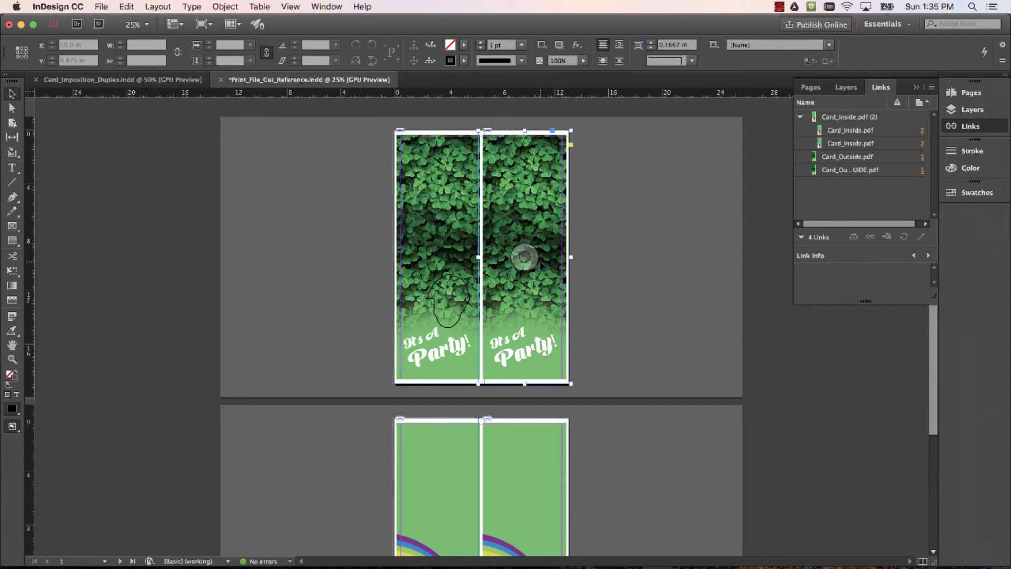
- Relink the right outside card on page 1 to Card_Outside_DIEGUIDE.pdf
left_click(547, 266)
left_click(870, 237)
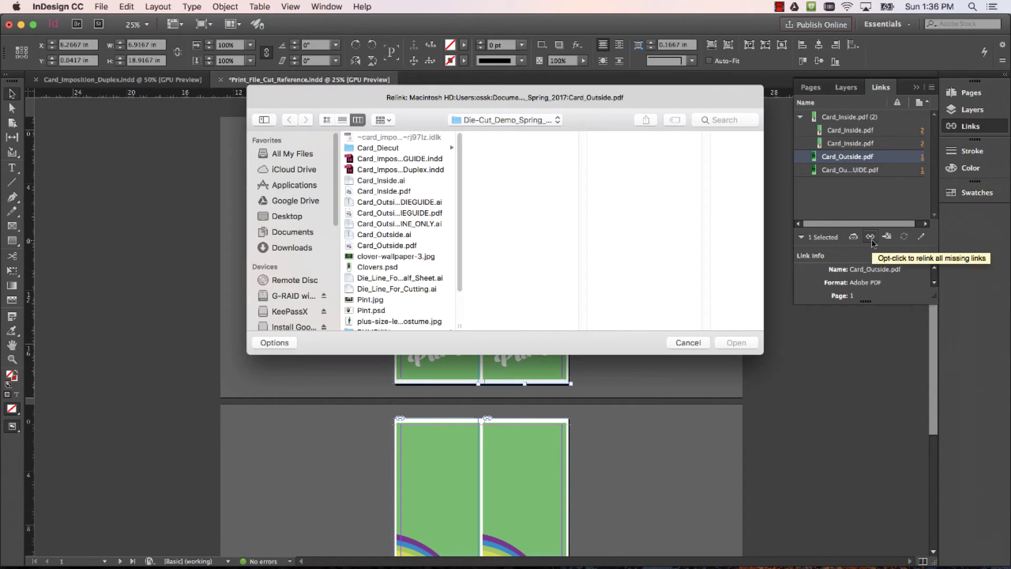
left_click(417, 213)
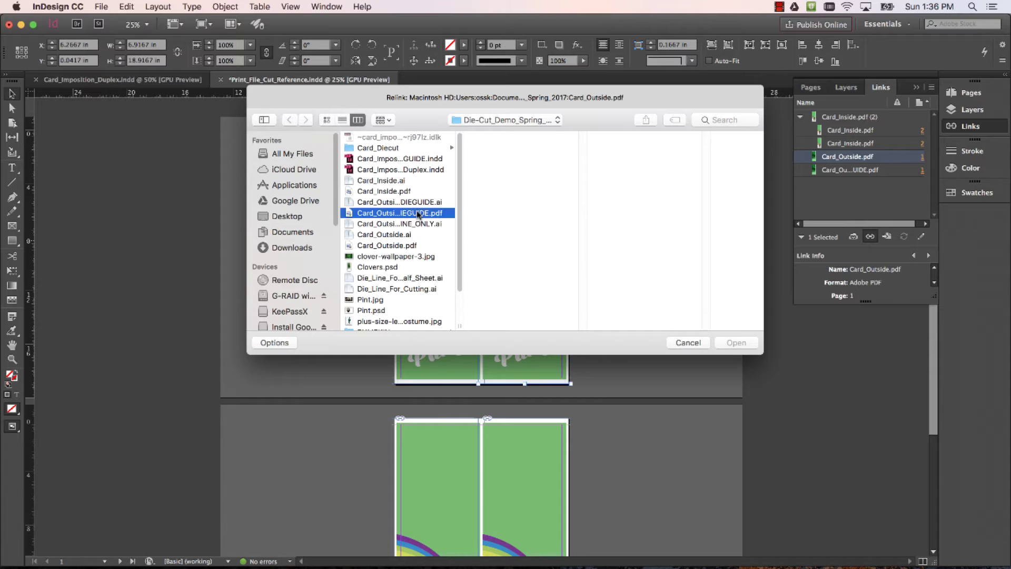
left_click(737, 343)
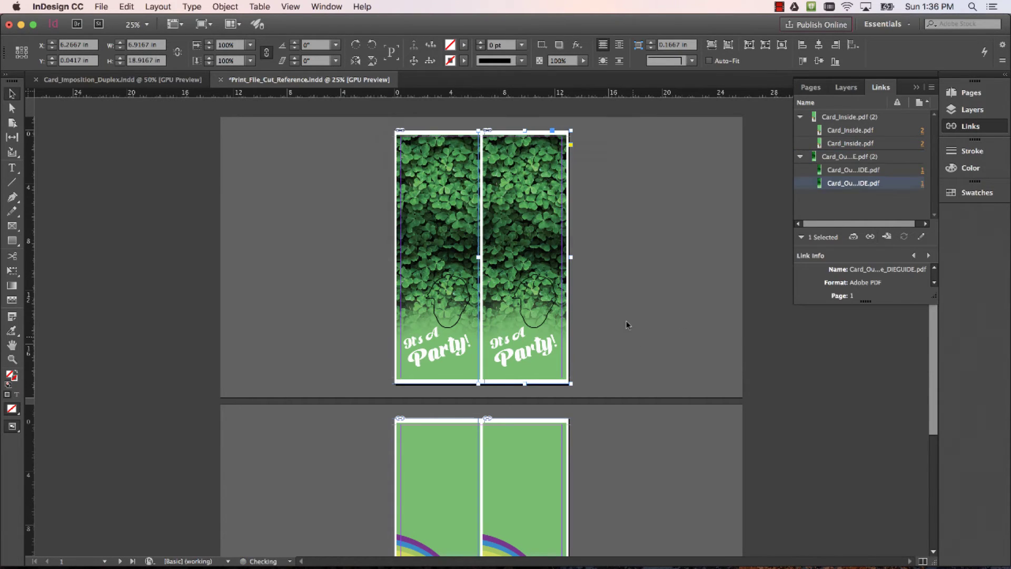
- Compare the die-cut outlines on the page 1 outside cards with the head artwork on the page 2 inside cards
key("super+equal")
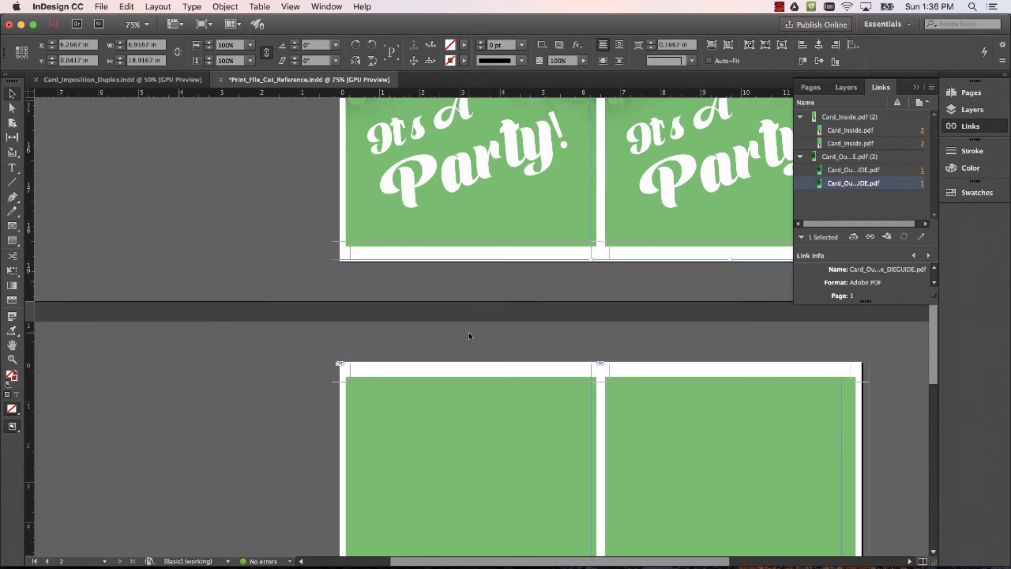
left_click_drag(578, 279, 354, 568)
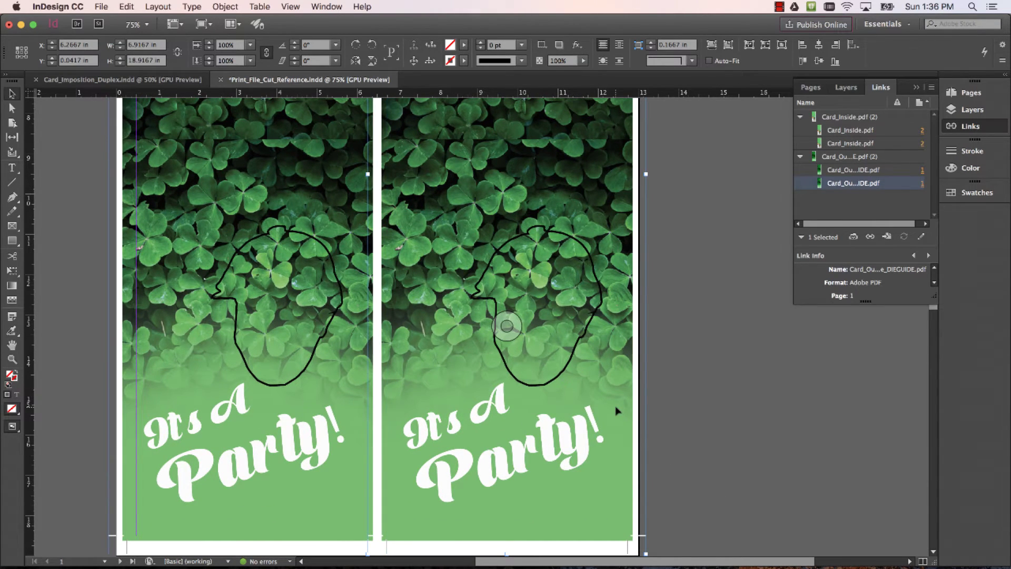
scroll(548, 441, "up", 2)
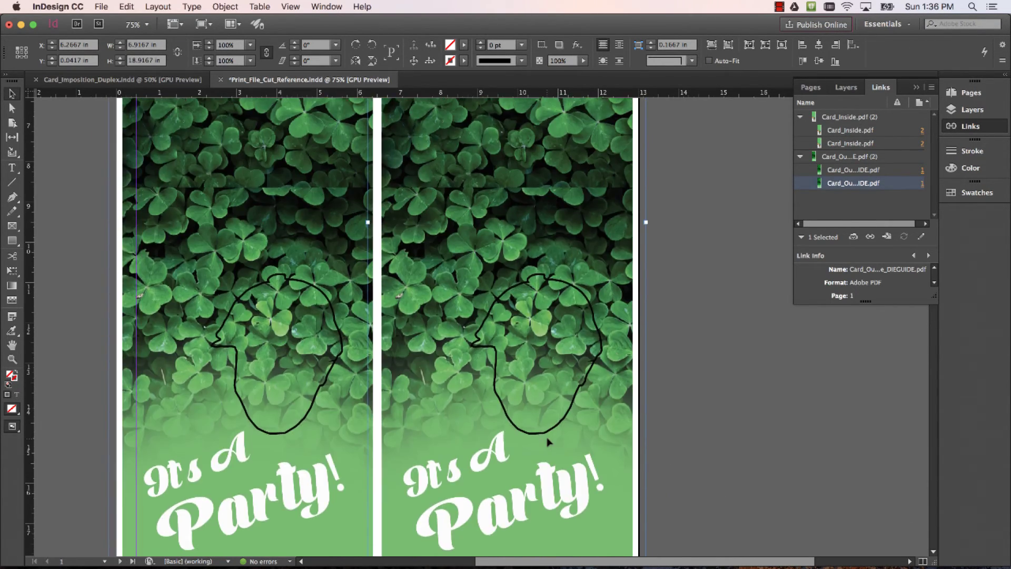
scroll(547, 441, "down", 15)
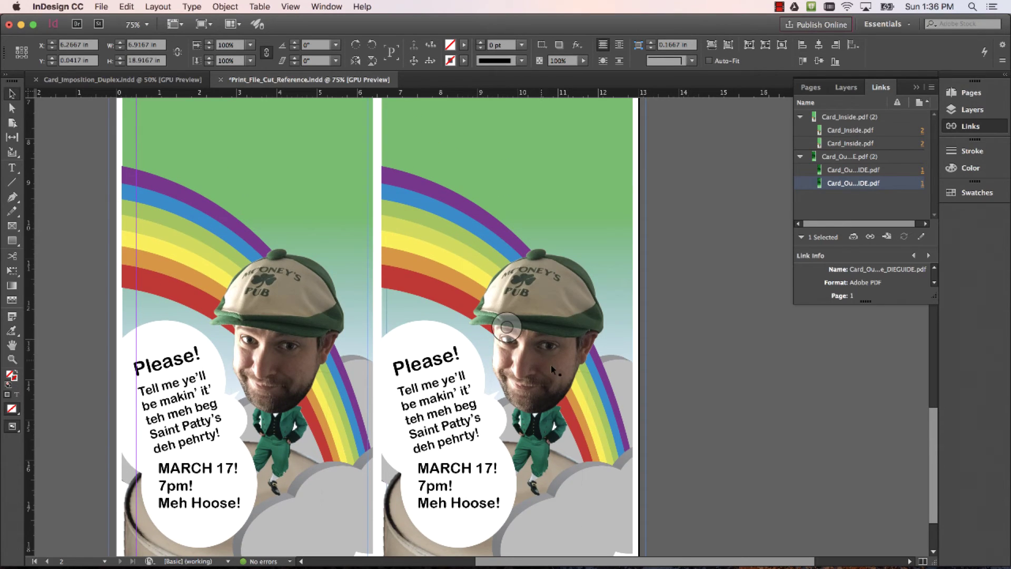
scroll(552, 363, "down", 5)
scroll(554, 370, "up", 6)
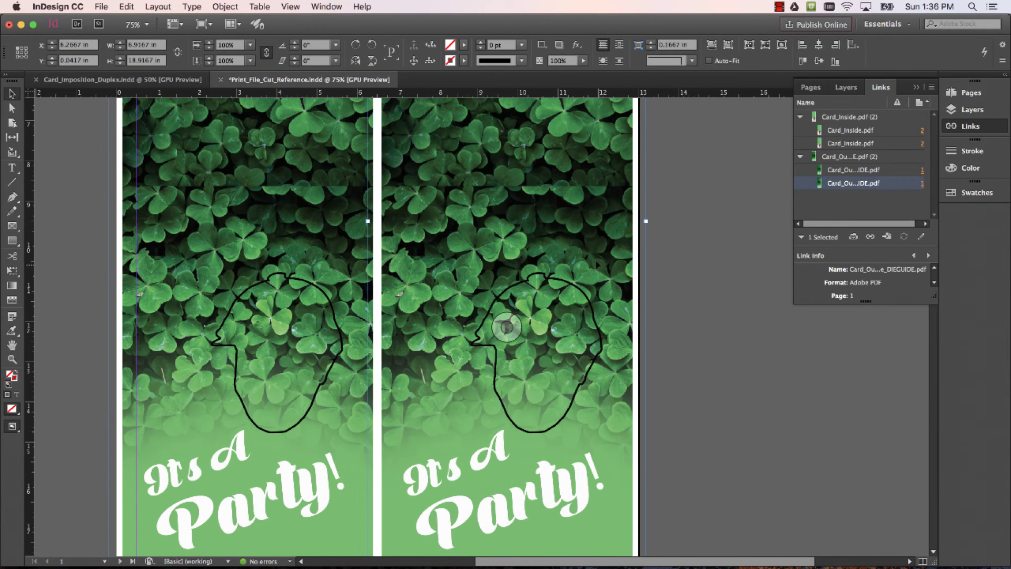
scroll(460, 376, "down", 4)
scroll(461, 376, "up", 6)
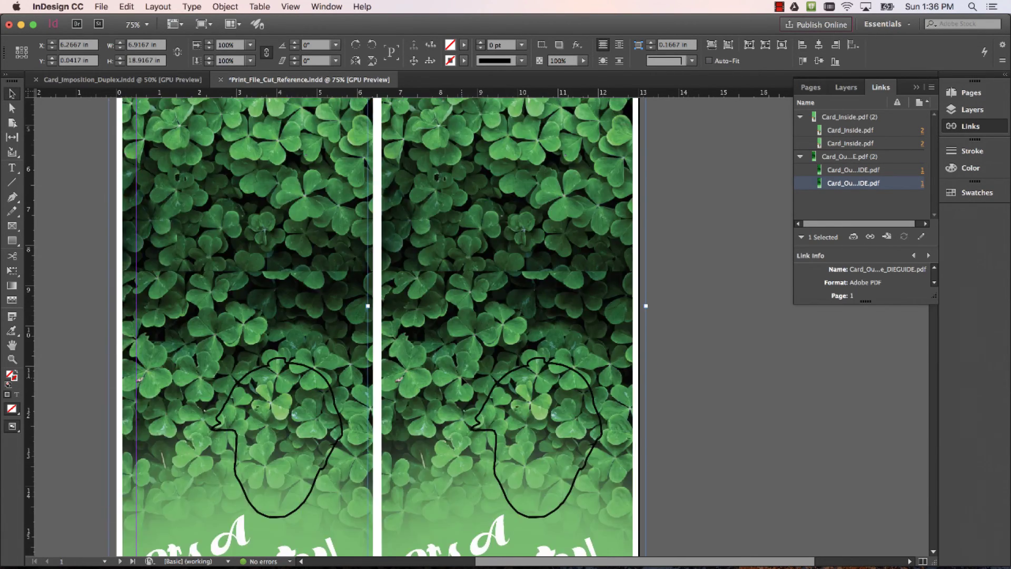
scroll(461, 376, "down", 7)
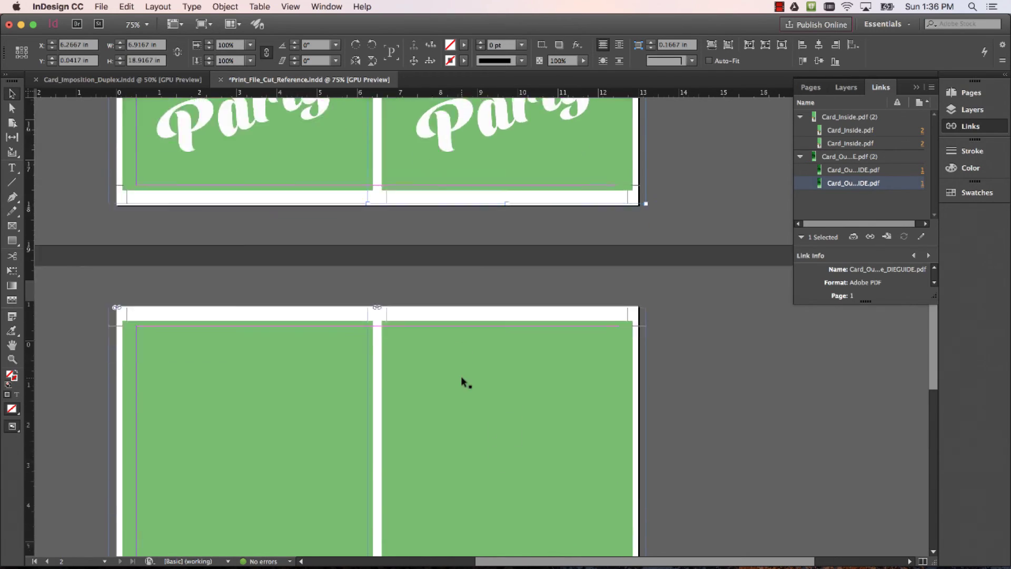
scroll(460, 376, "down", 4)
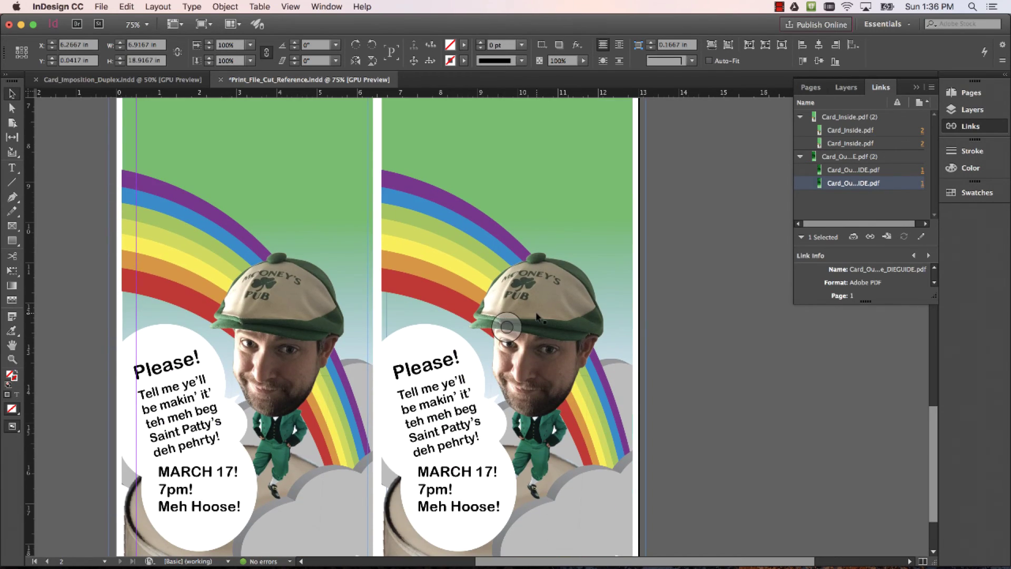